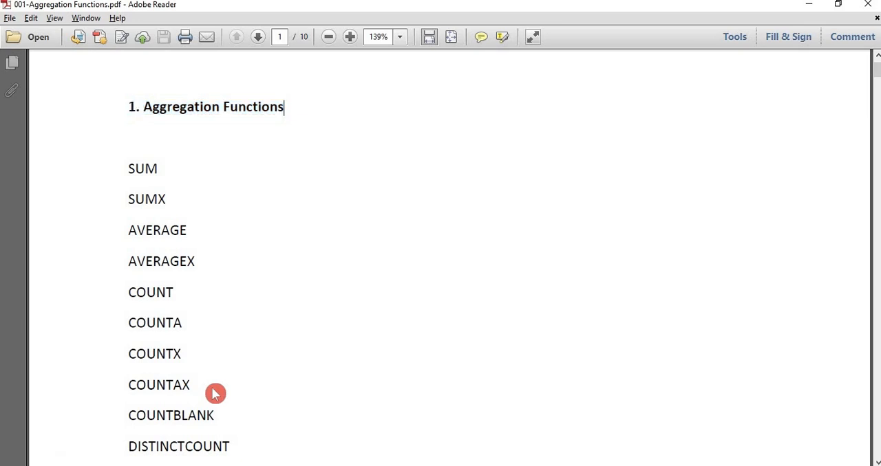
Step: Review the list of aggregation functions on the first page and highlight the MIN entry
key(Down)
key(Down)
key(Down)
key(Down)
key(Down)
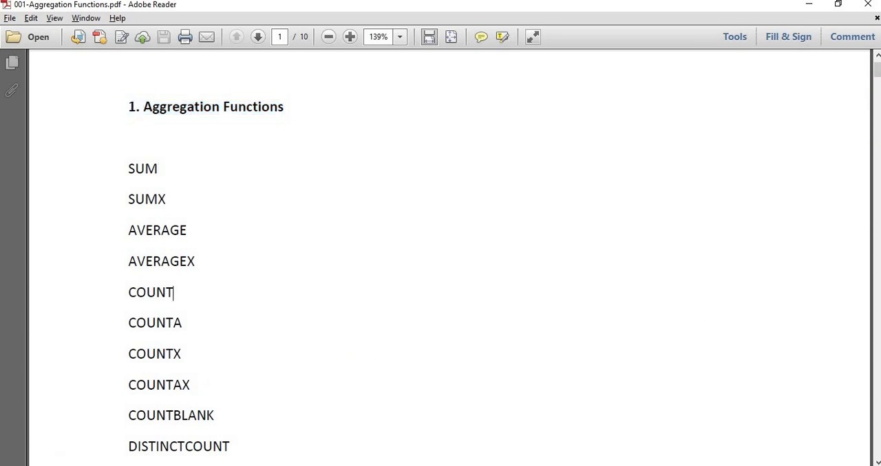
click(594, 216)
scroll(594, 216, down, 3)
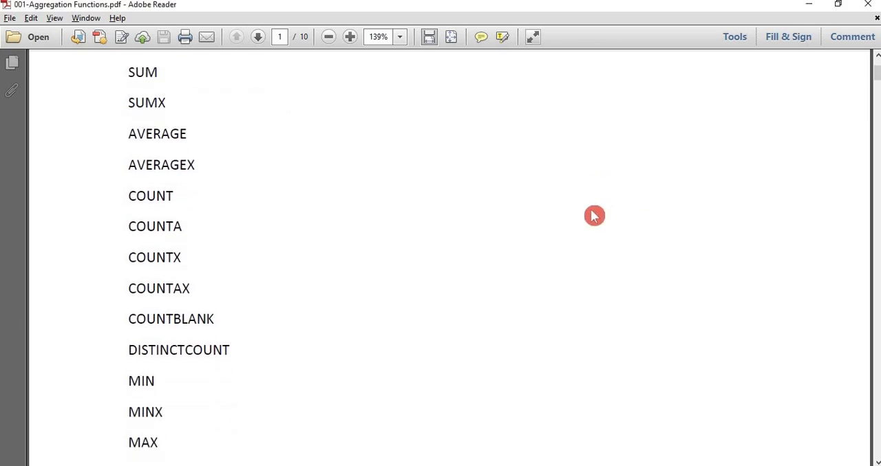
drag(234, 320, 128, 295)
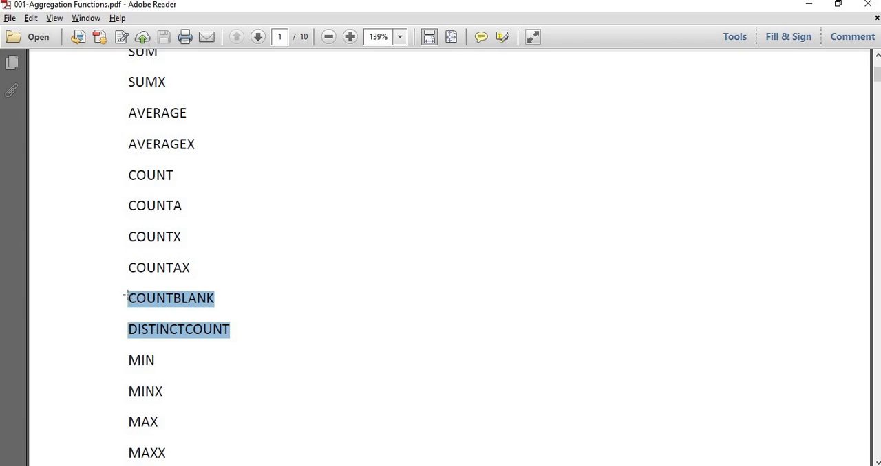
drag(175, 364, 114, 360)
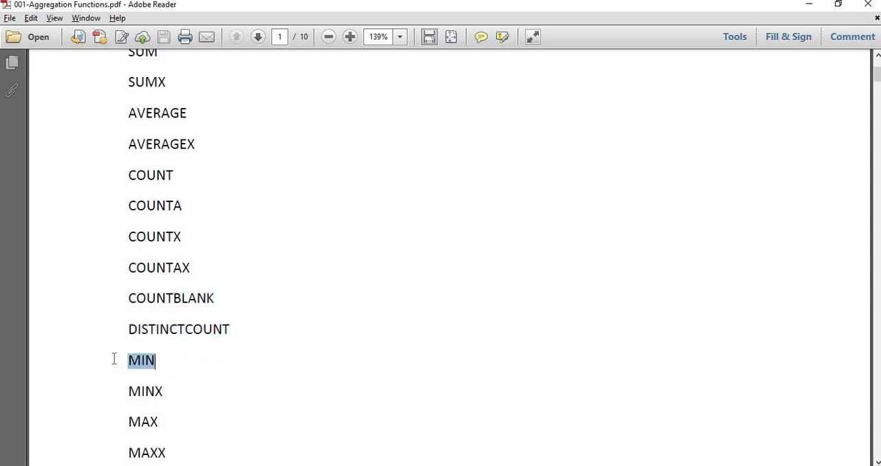
click(213, 373)
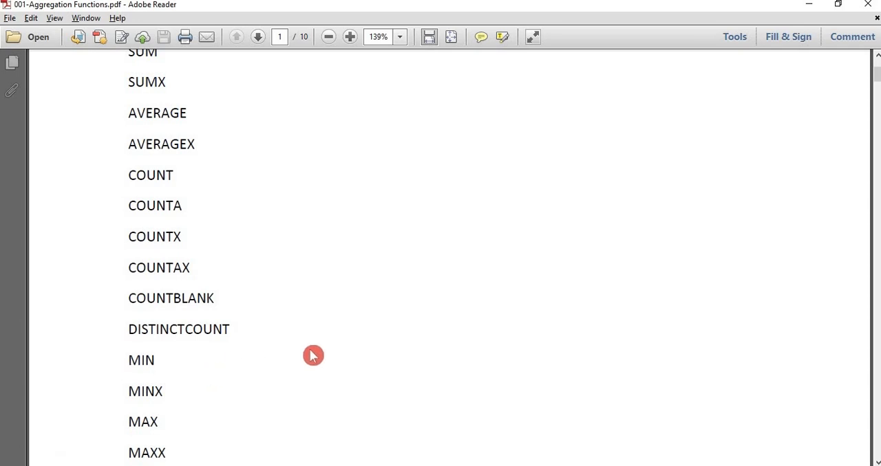
Step: Go to section 11 on the MIN function on page 6 and highlight its description text
scroll(311, 355, down, 15)
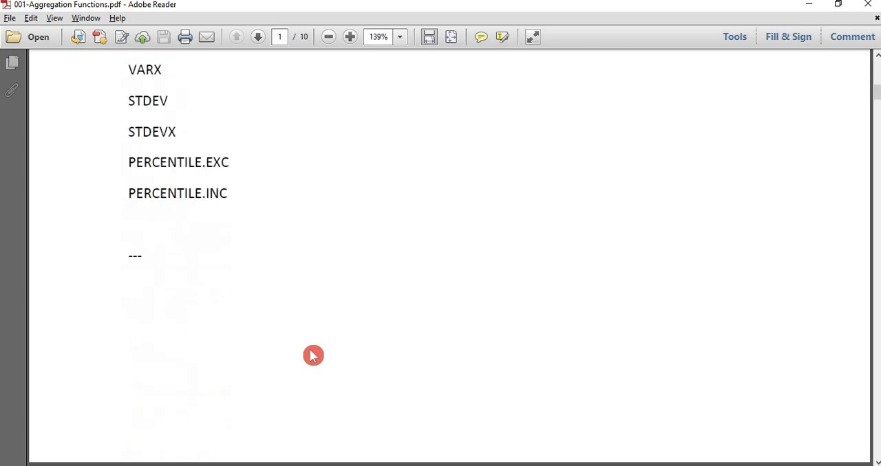
scroll(311, 356, down, 20)
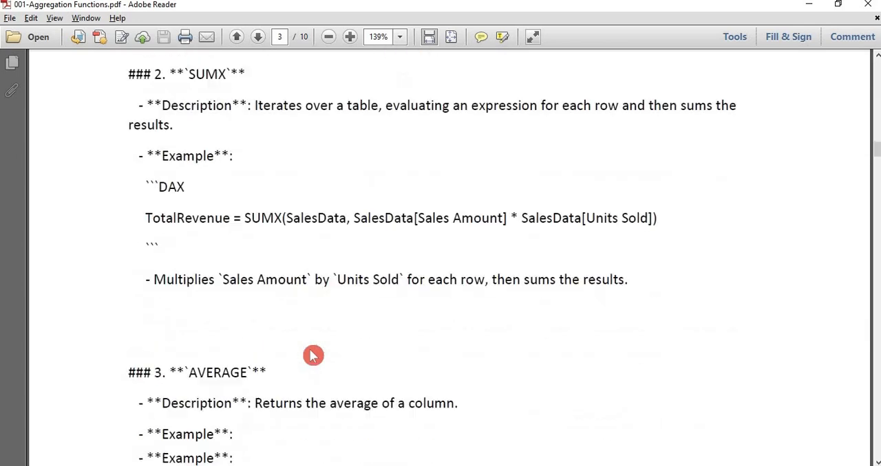
scroll(311, 356, down, 20)
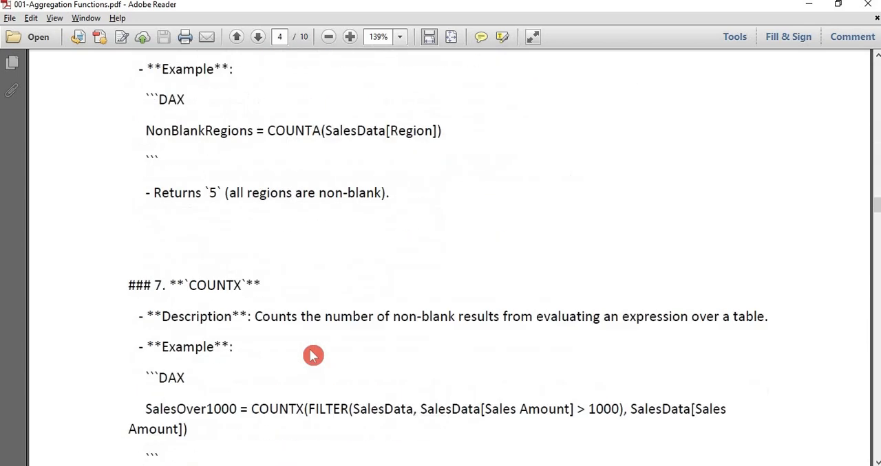
scroll(313, 356, down, 10)
scroll(313, 356, down, 6)
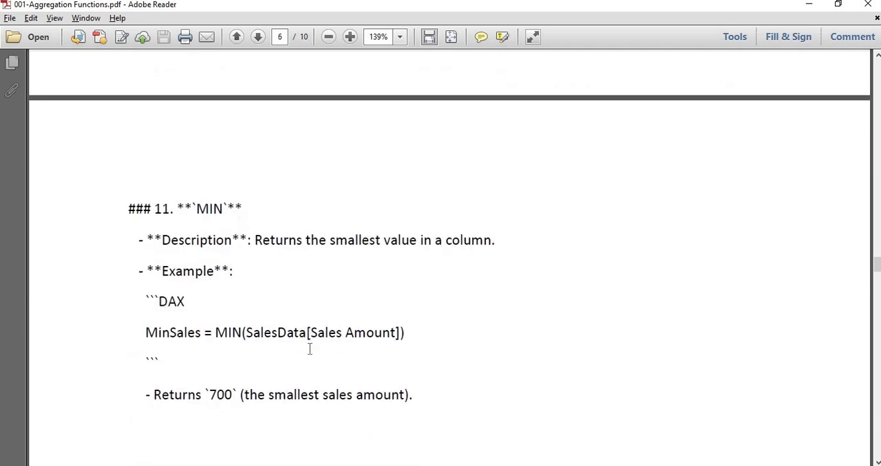
click(267, 269)
click(308, 279)
drag(258, 245, 451, 253)
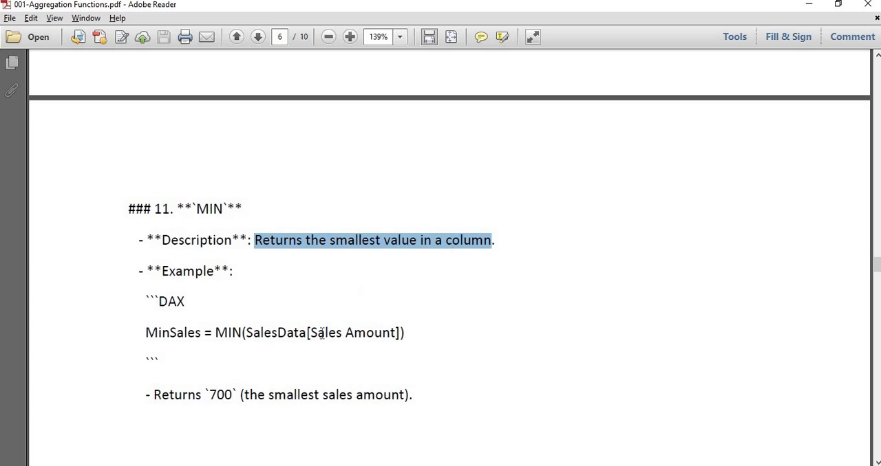
Step: Highlight the measure name, function, table, column and returned value of the MinSales example one after another
double_click(194, 334)
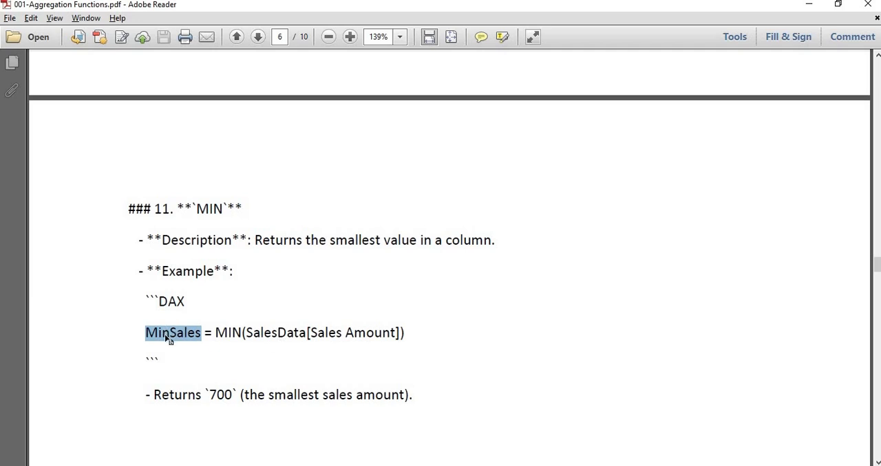
double_click(230, 334)
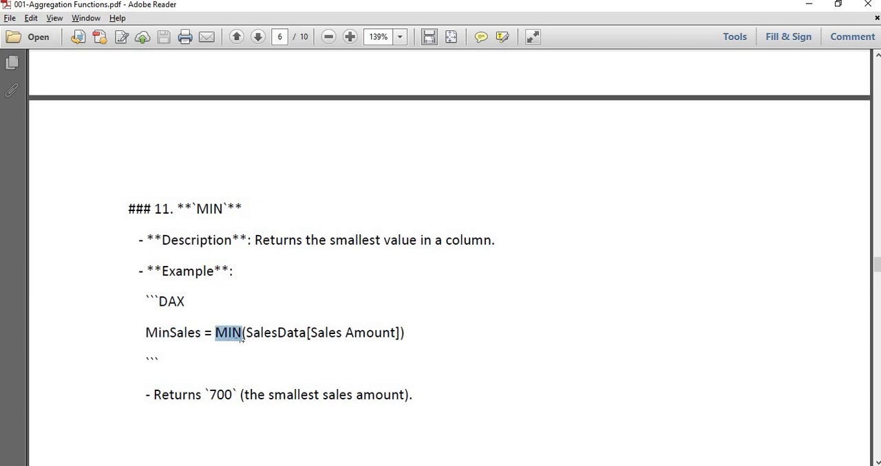
drag(246, 335, 309, 338)
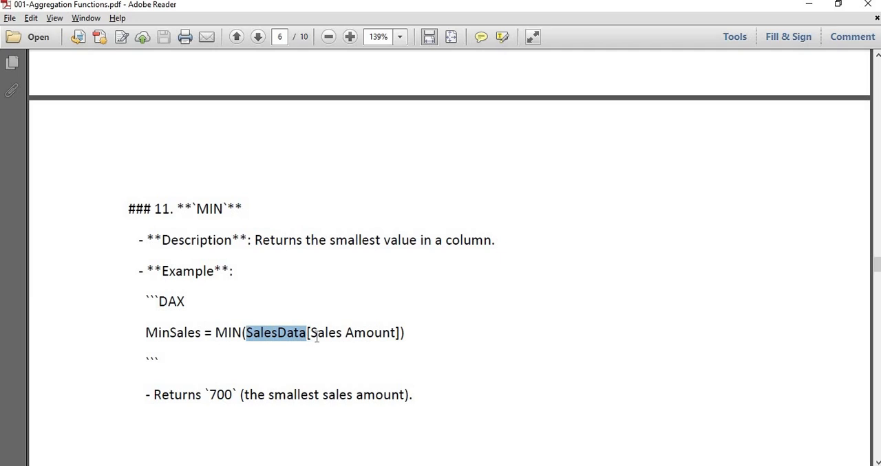
drag(316, 338, 386, 340)
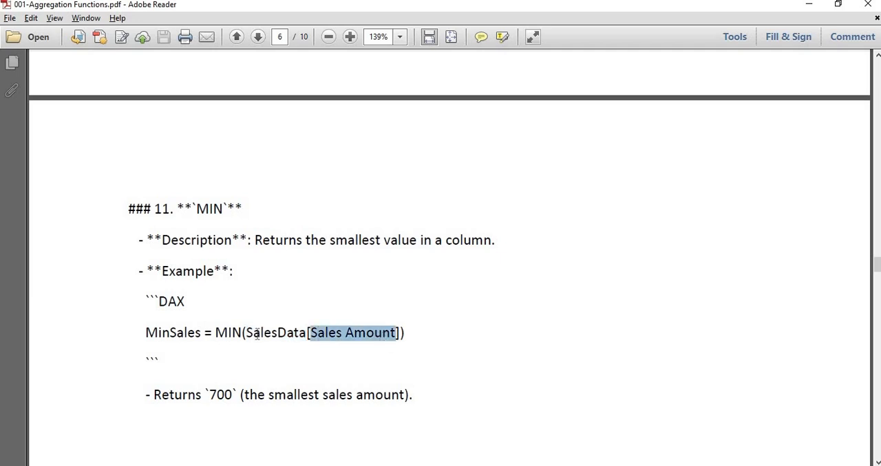
double_click(261, 335)
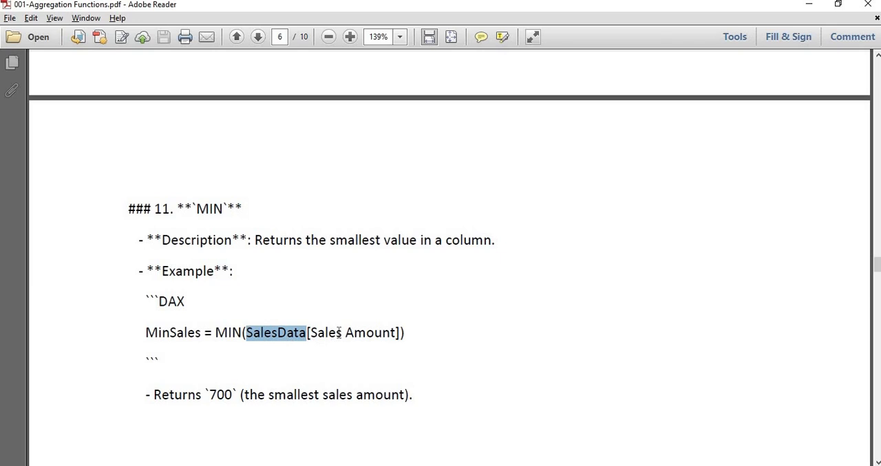
double_click(342, 335)
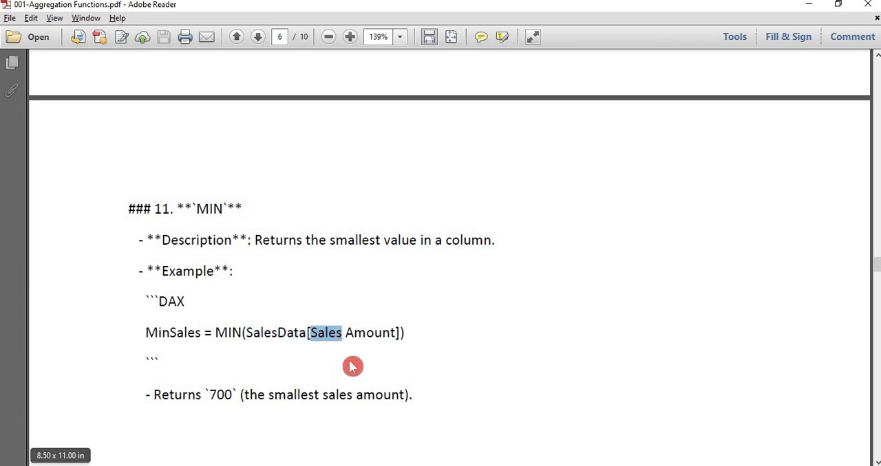
double_click(224, 396)
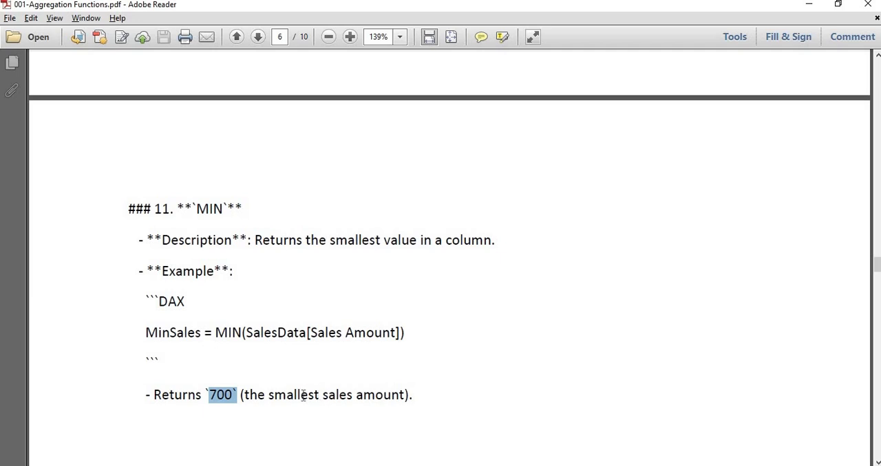
Step: Switch to the Excel workbook and compare the Sales Amount columns of the formatted table and the plain range below it
key(alt+Tab)
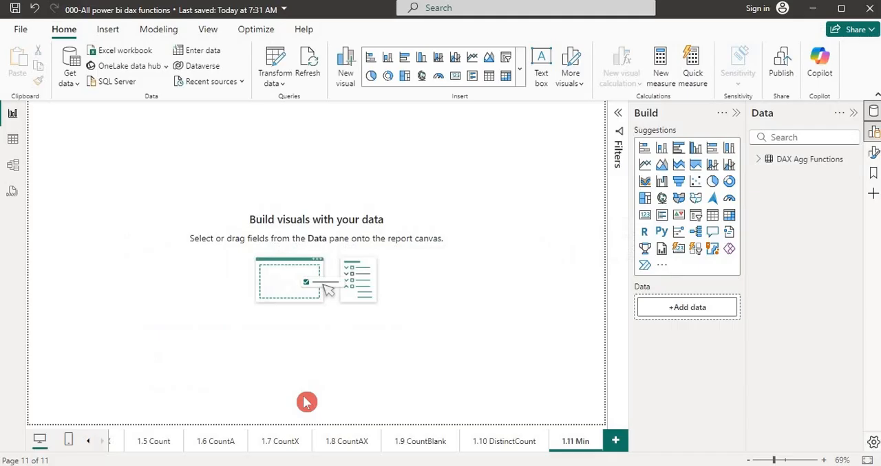
key(alt+Tab)
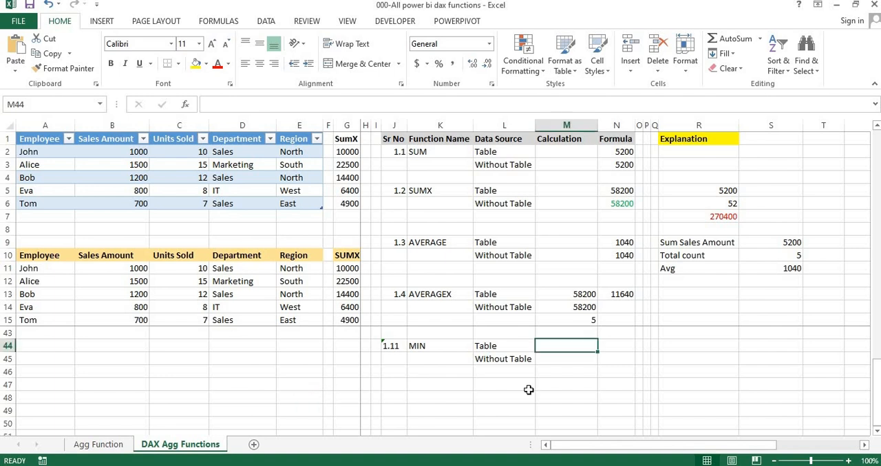
click(610, 349)
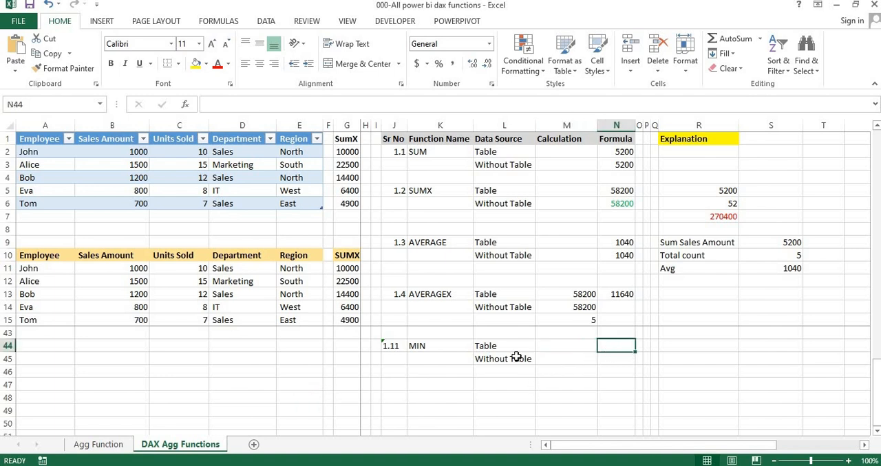
click(121, 271)
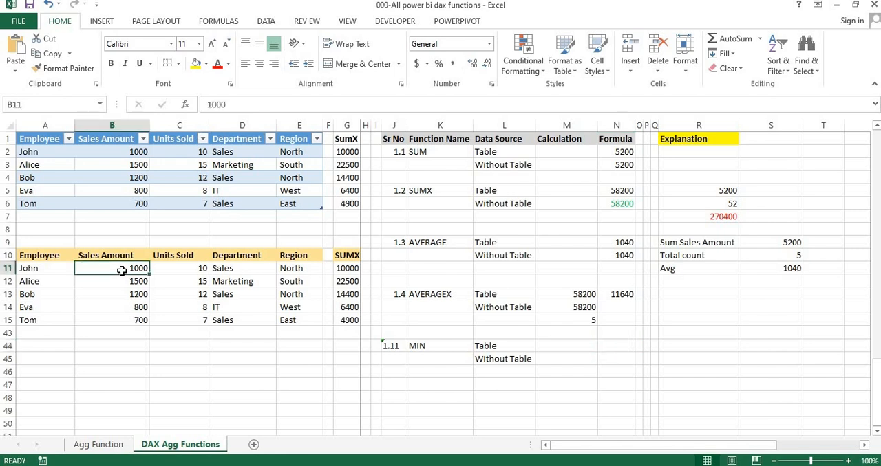
click(107, 151)
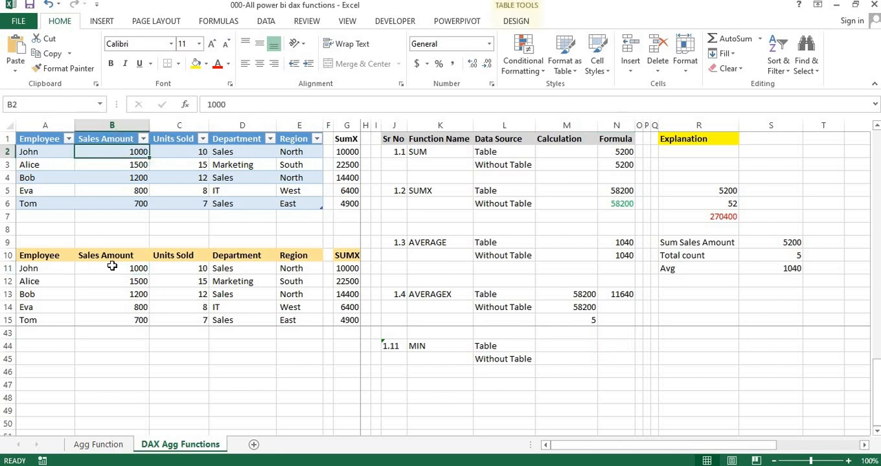
click(112, 268)
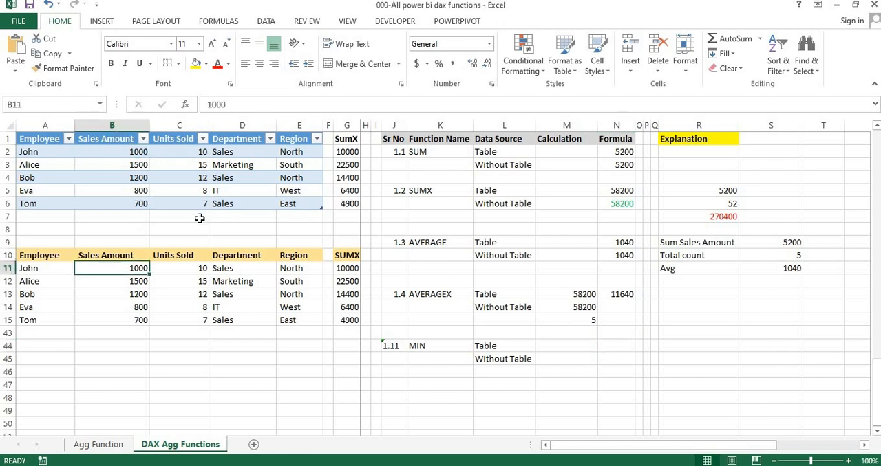
Step: Select the named table Table1 to check the range it covers, and look at the plain data range beneath it
click(151, 177)
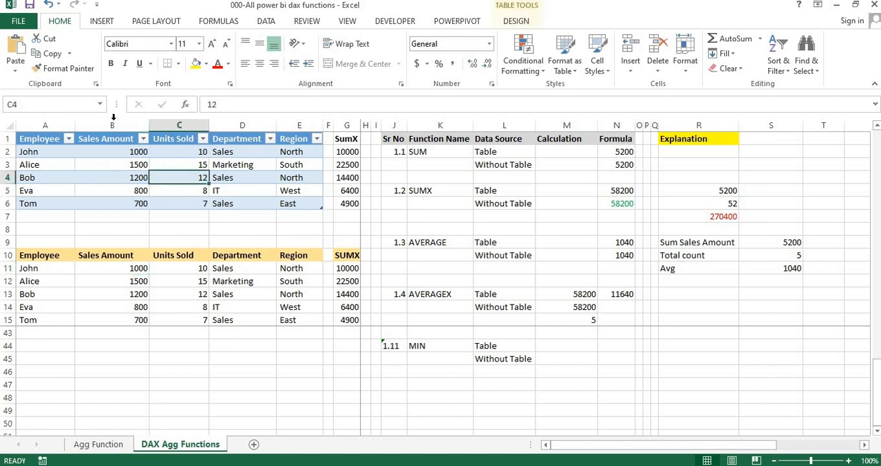
click(105, 241)
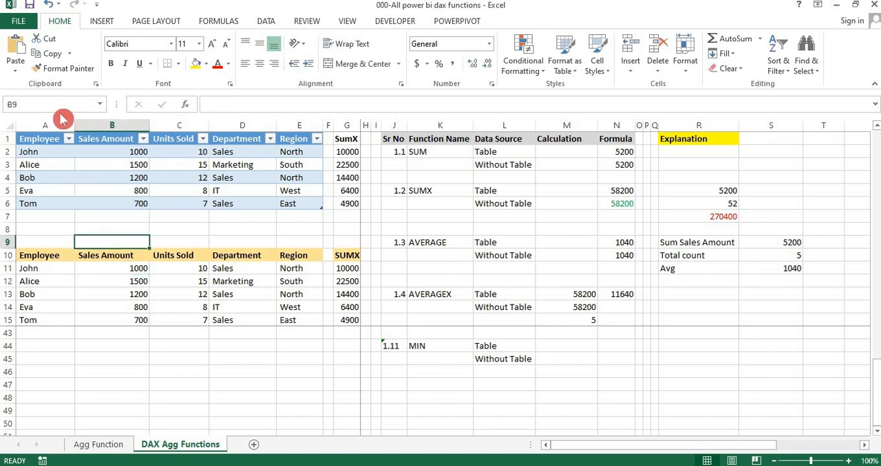
click(100, 104)
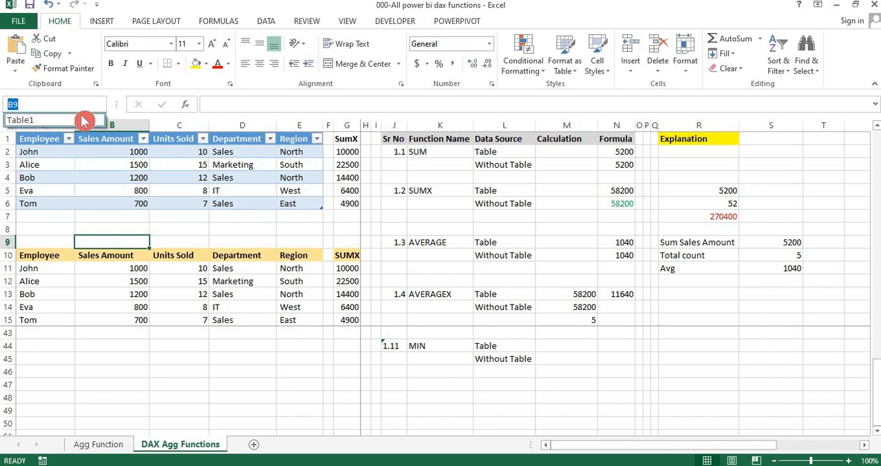
click(91, 118)
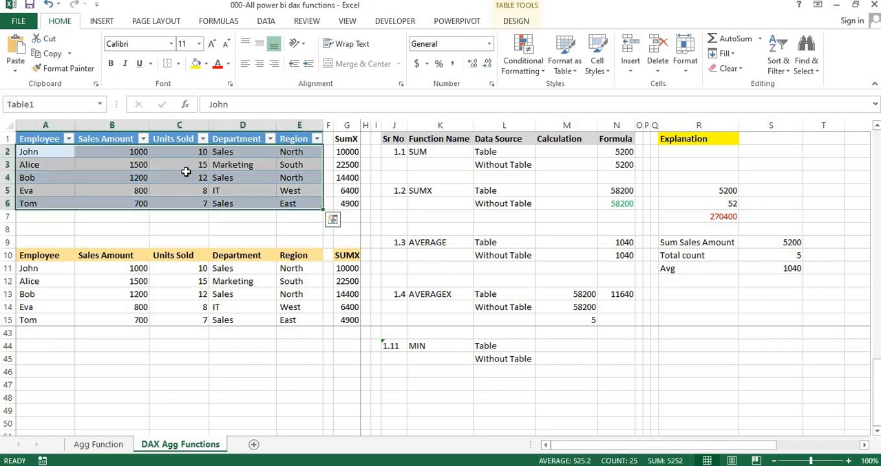
click(141, 234)
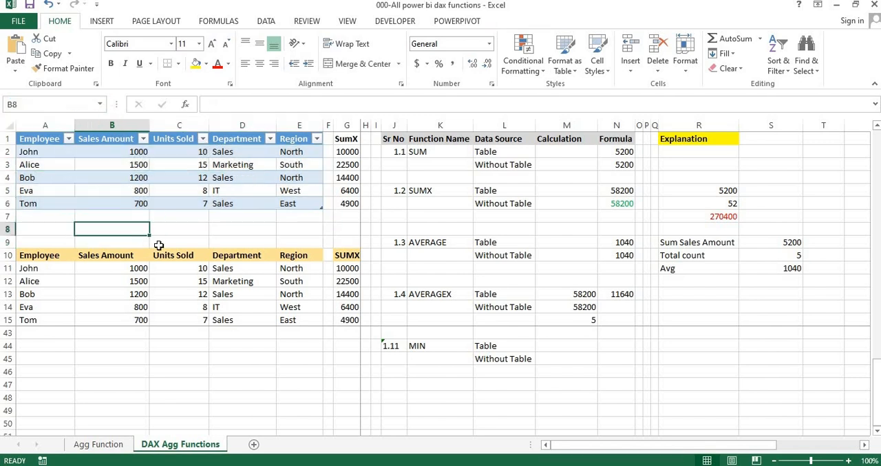
click(187, 278)
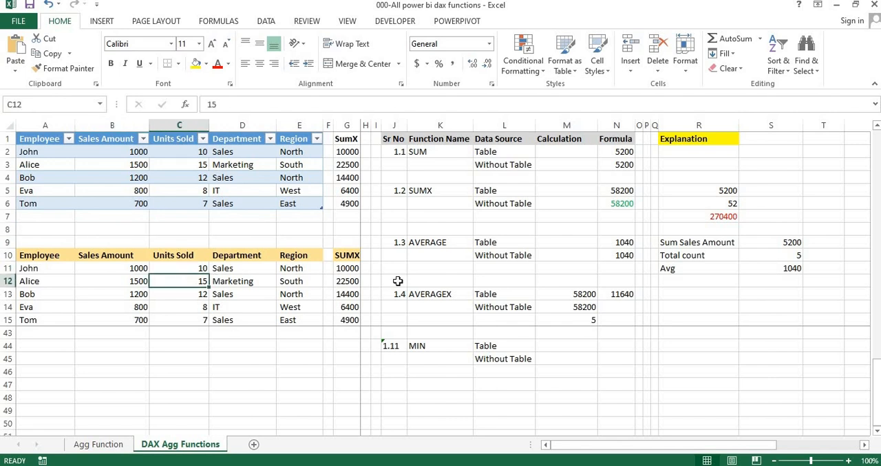
Step: Look at the Table and Without Table rows of the MIN entry and at the AVERAGEX formula in N13
click(487, 347)
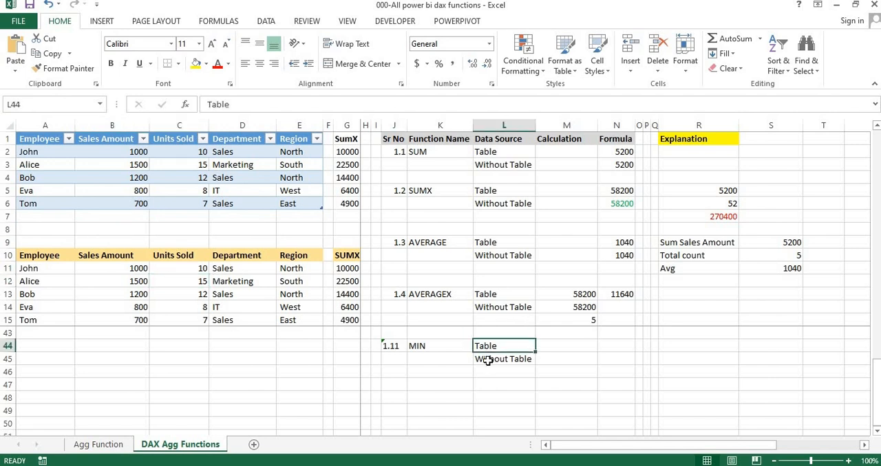
click(487, 361)
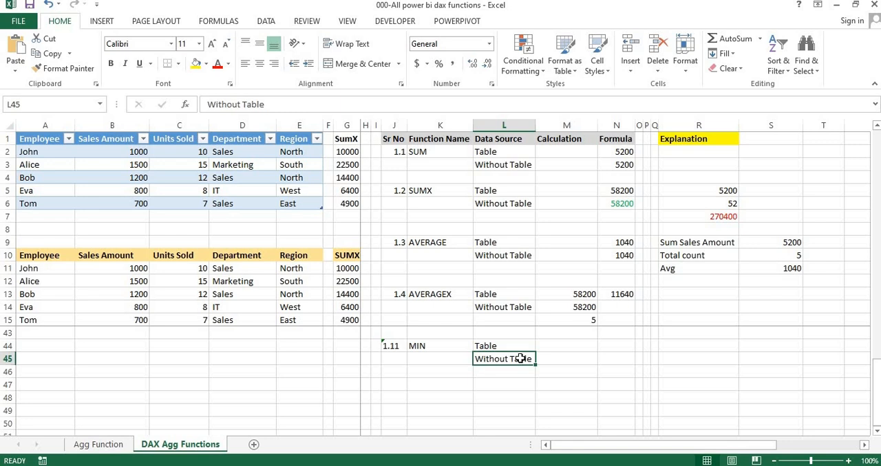
click(618, 296)
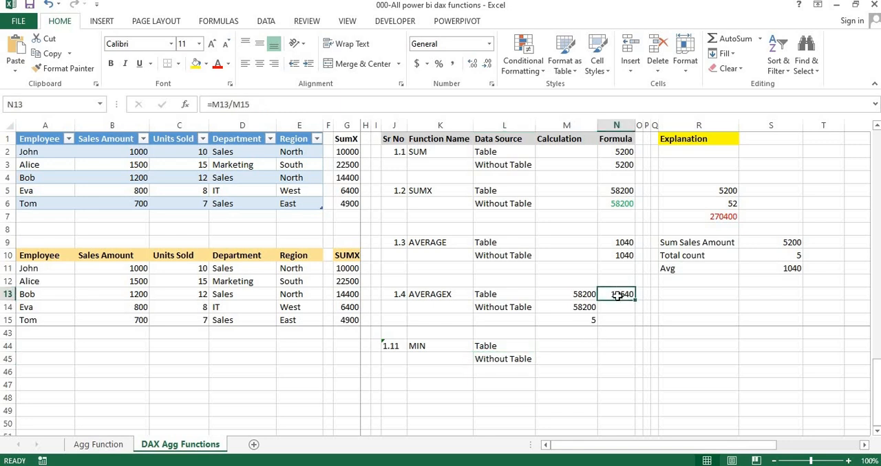
Step: Examine the AVERAGE formulas in N9 and N10 to compare the Table1 Sales Amount reference with the plain range reference
click(624, 244)
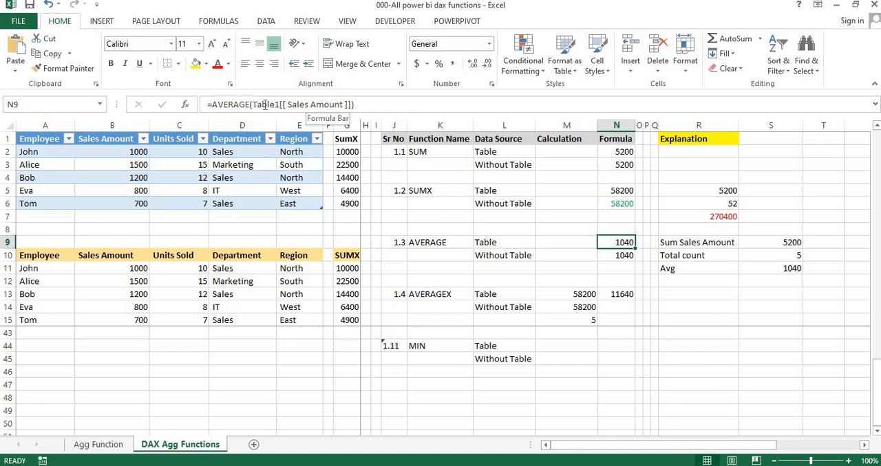
double_click(265, 104)
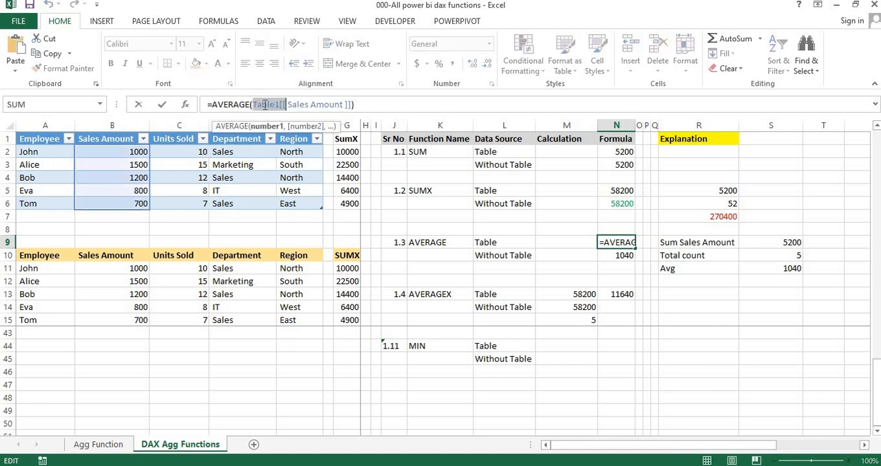
double_click(317, 105)
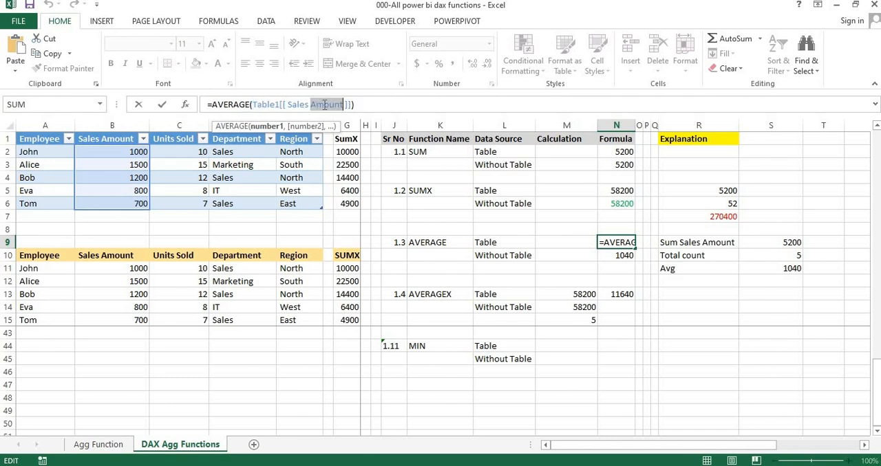
click(377, 107)
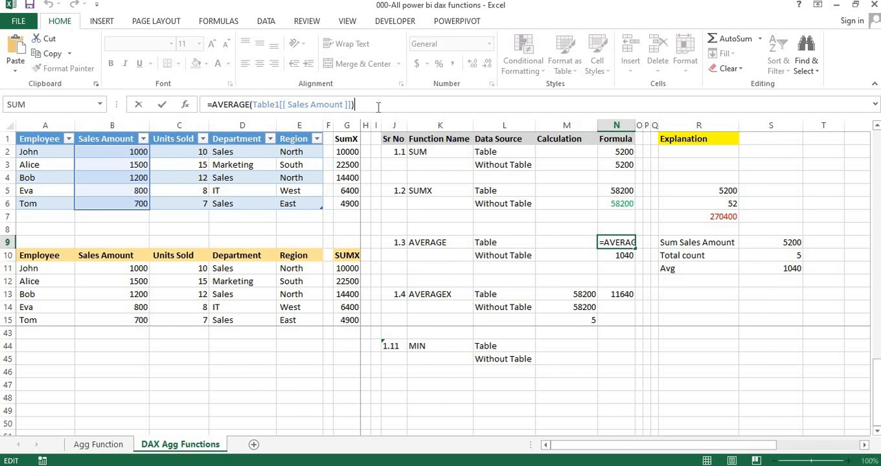
key(Return)
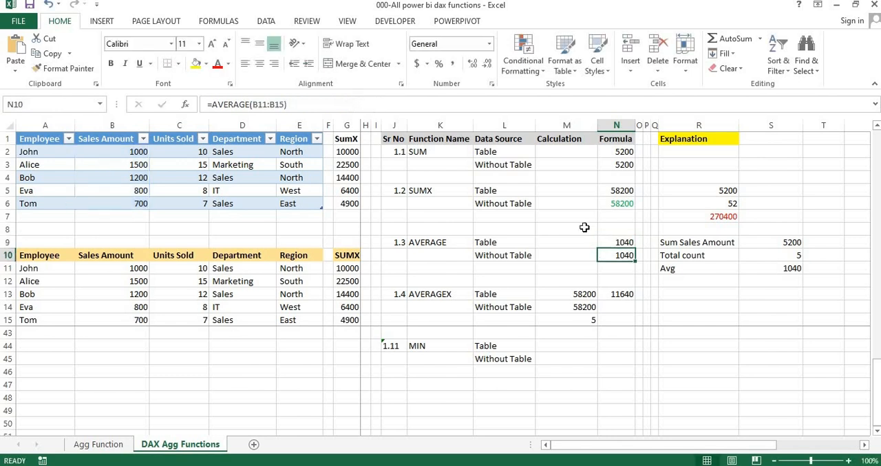
double_click(285, 106)
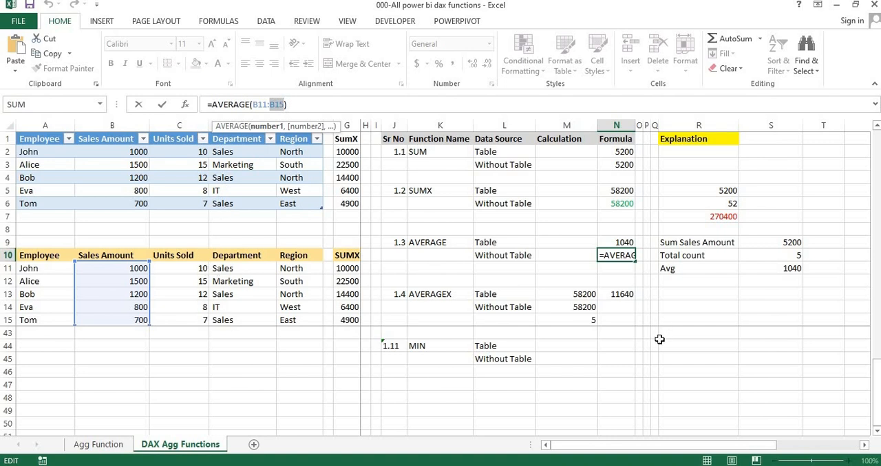
click(607, 346)
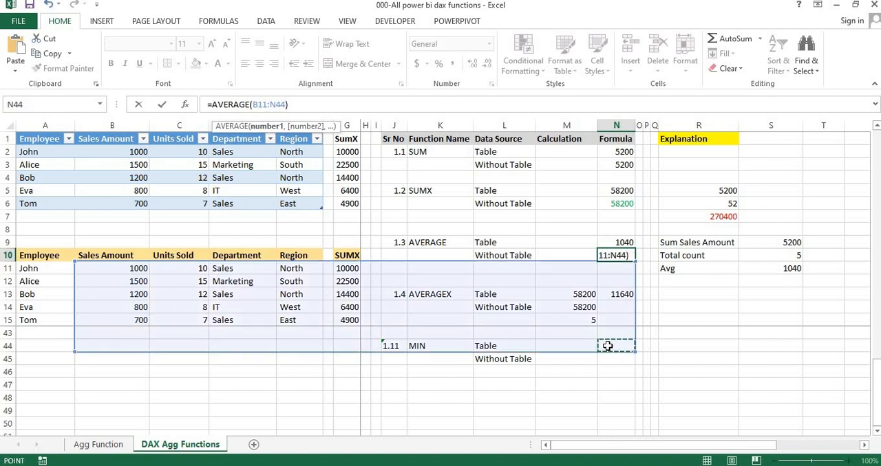
key(Escape)
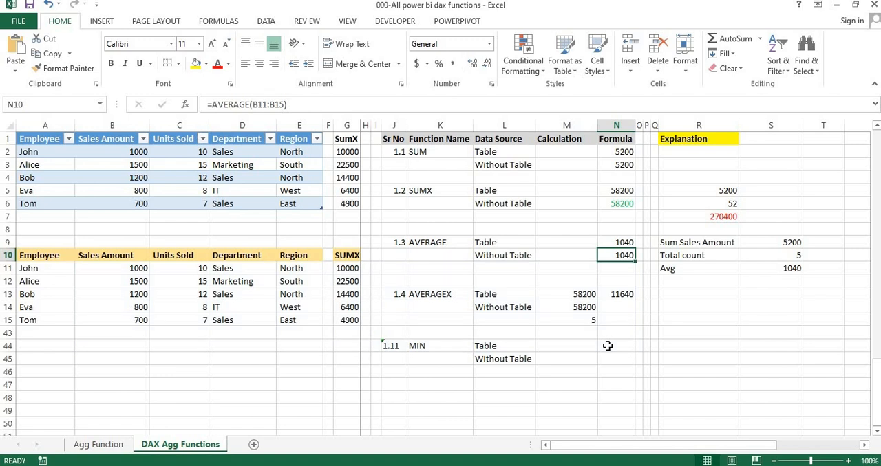
Step: Enter a MIN formula in N44 that references the Sales Amount column of Table1
click(608, 346)
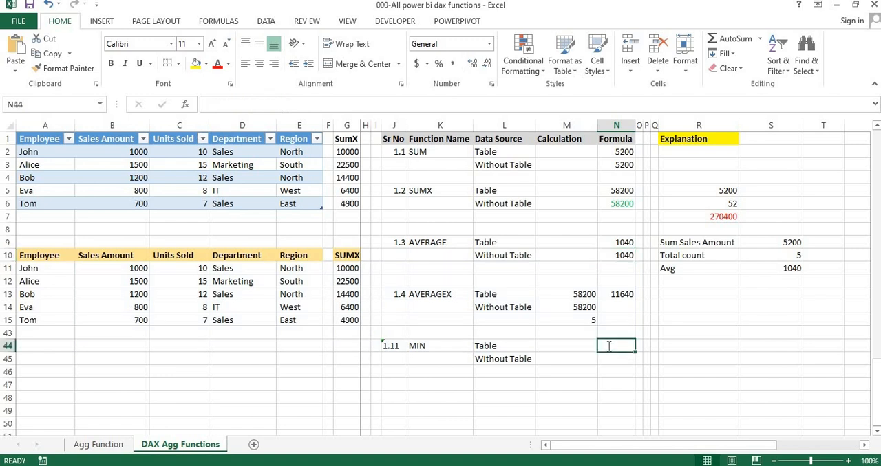
text(=min)
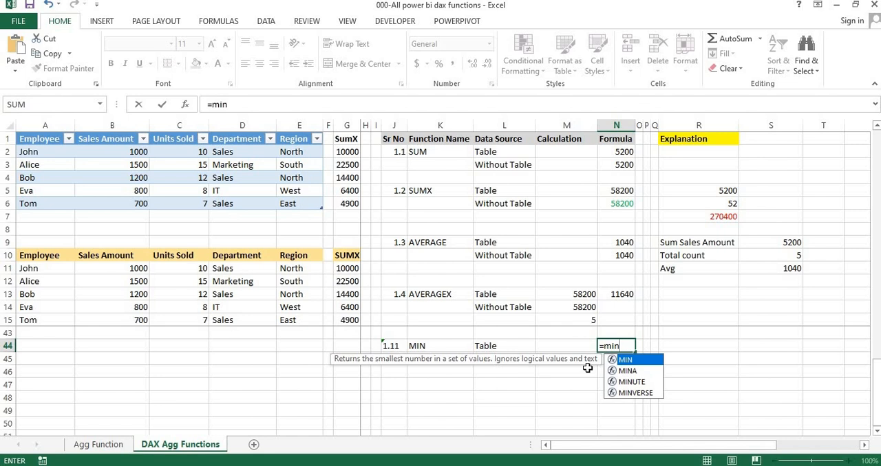
text(()
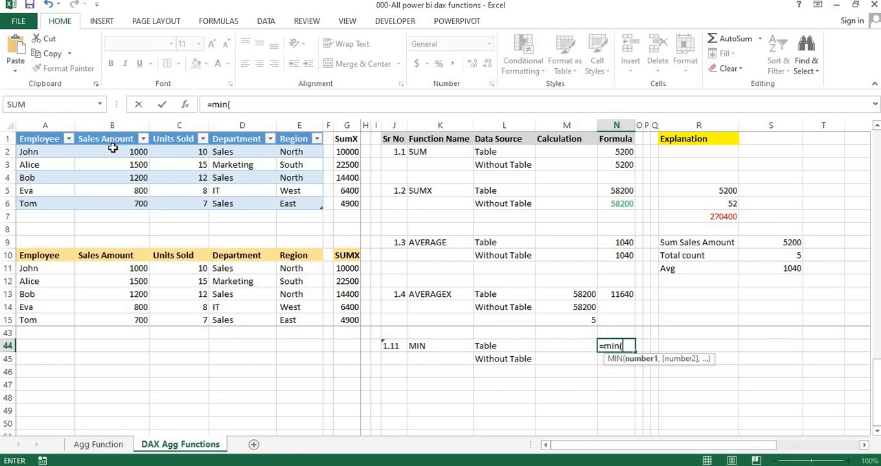
drag(112, 149, 114, 204)
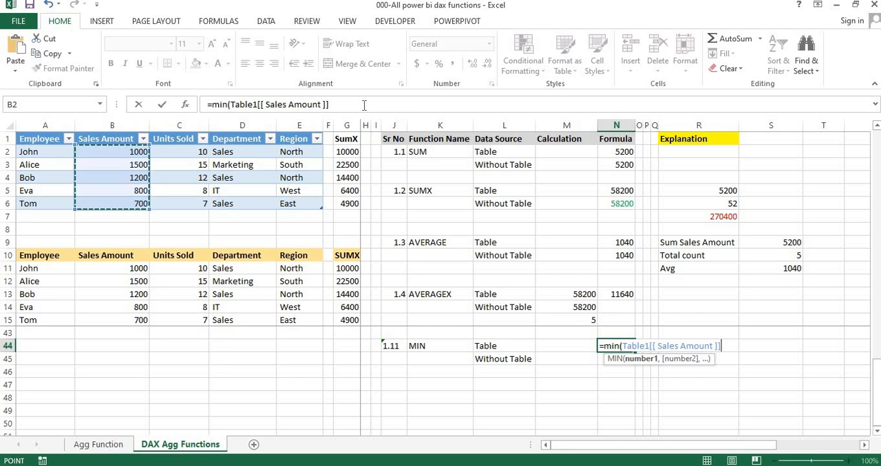
key(Return)
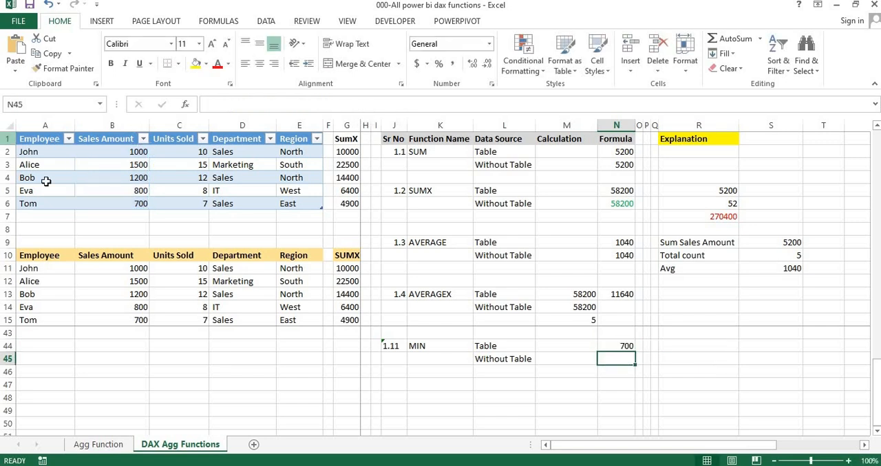
Step: Compare the table-based MIN result with the value stated in the PDF notes, and return to the workbook
key(alt+Tab)
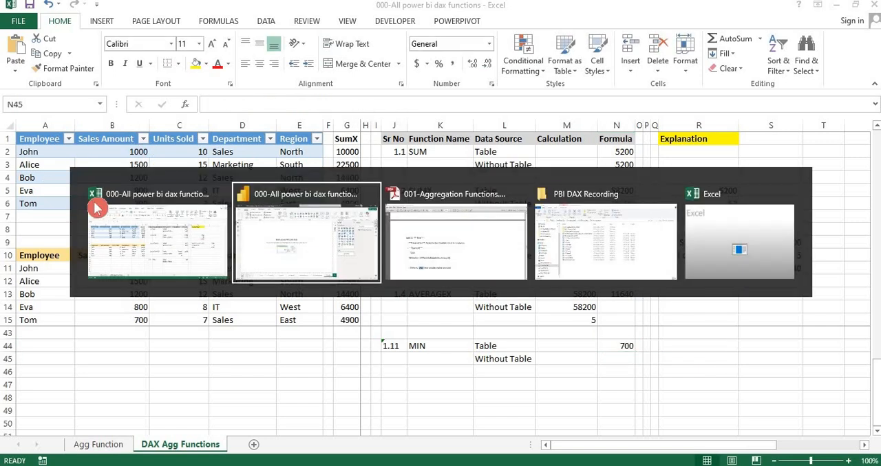
key(alt+Tab)
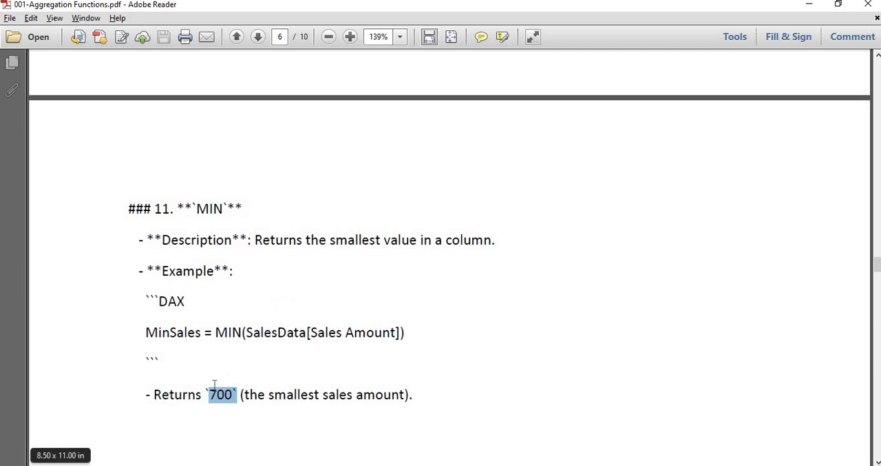
key(alt+Tab)
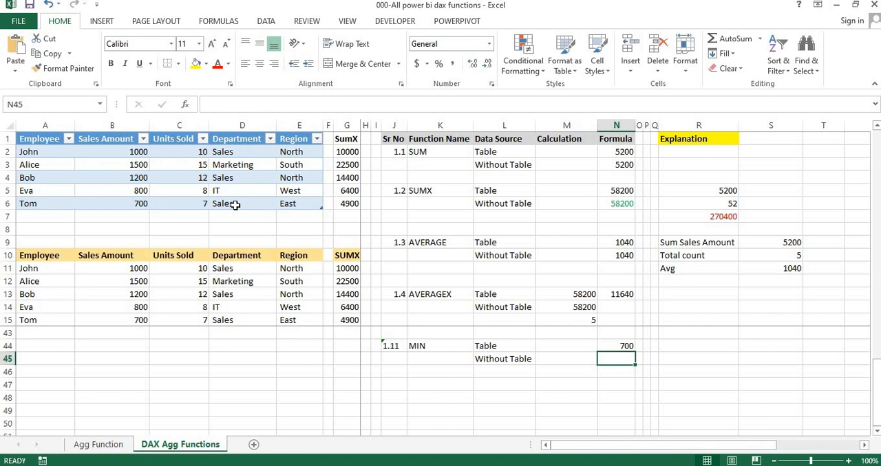
Step: View the raw sales data on the Agg Function sheet, and return to the DAX Agg Functions sheet
click(90, 447)
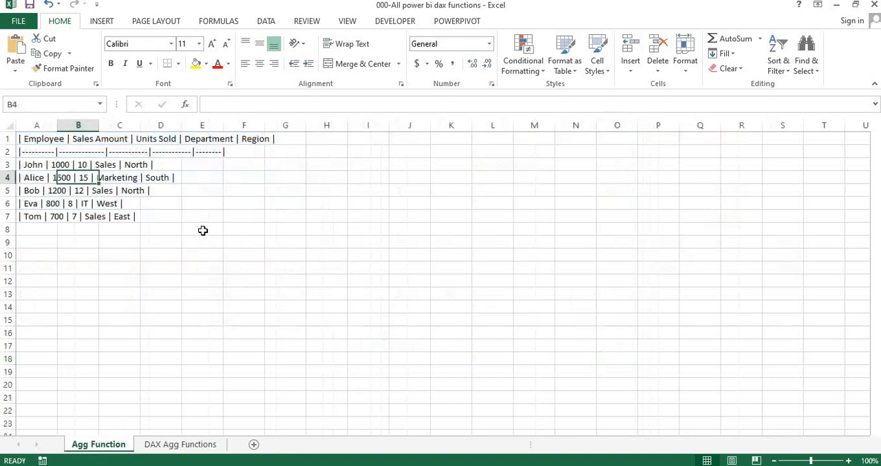
click(90, 193)
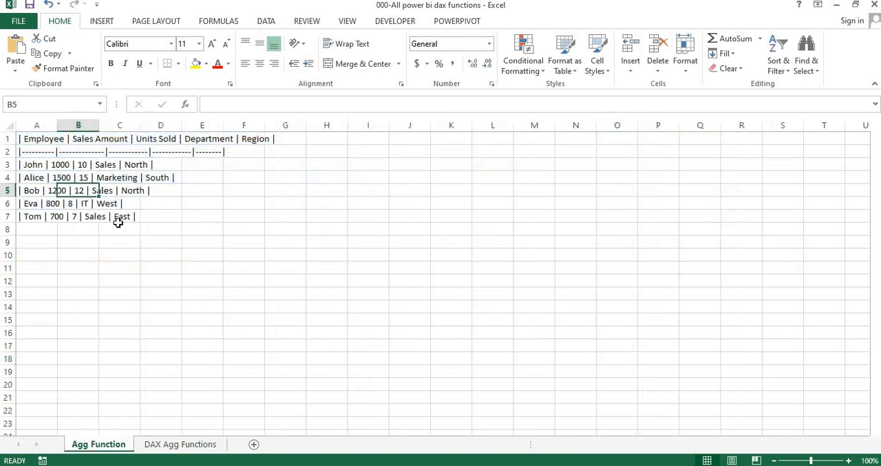
click(166, 448)
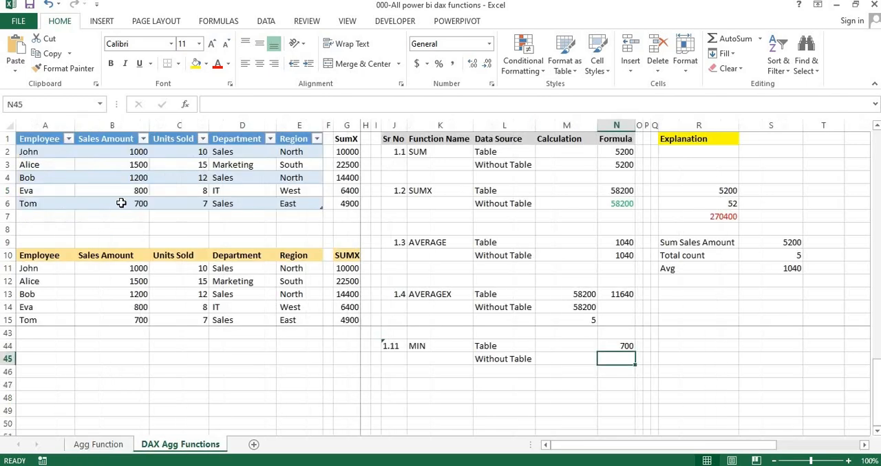
Step: Enter =MIN(B11:B15) in N45 for the plain Sales Amount range without a table
click(619, 361)
text(=)
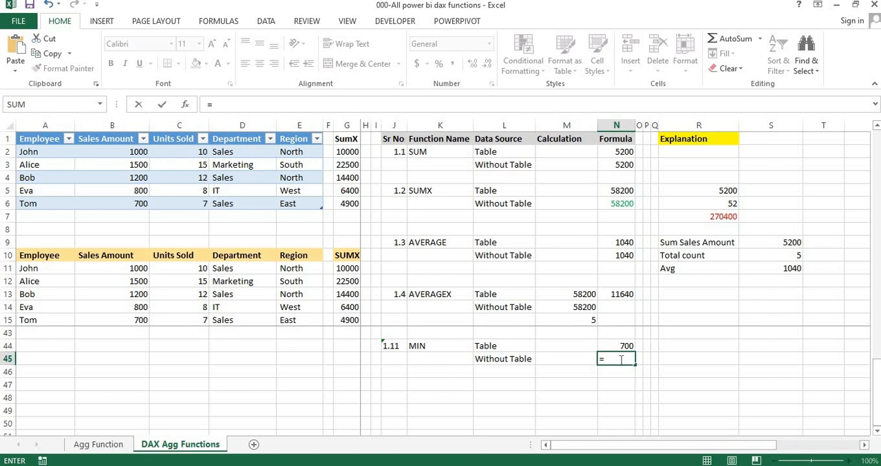
text(sum)
key(Tab)
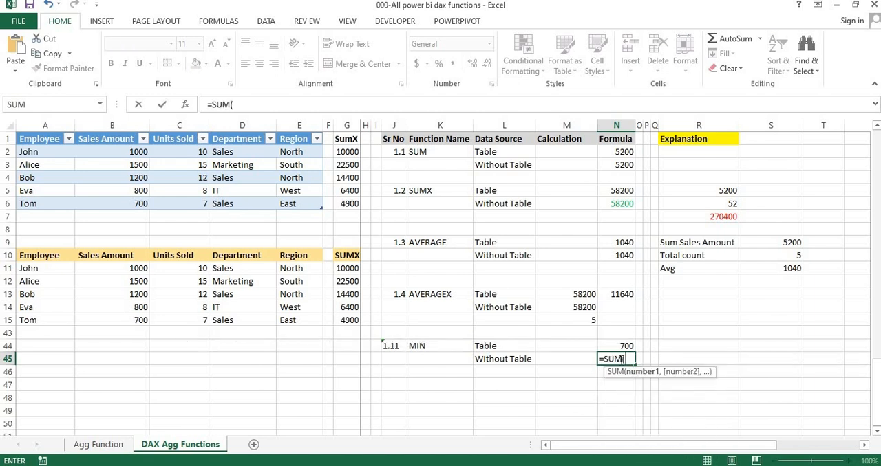
key(BackSpace)
key(BackSpace)
key(BackSpace)
key(BackSpace)
text(min)
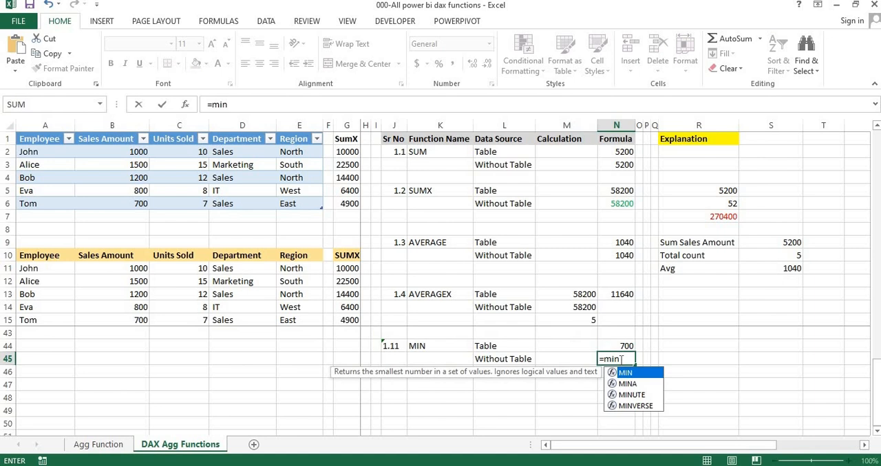
key(Tab)
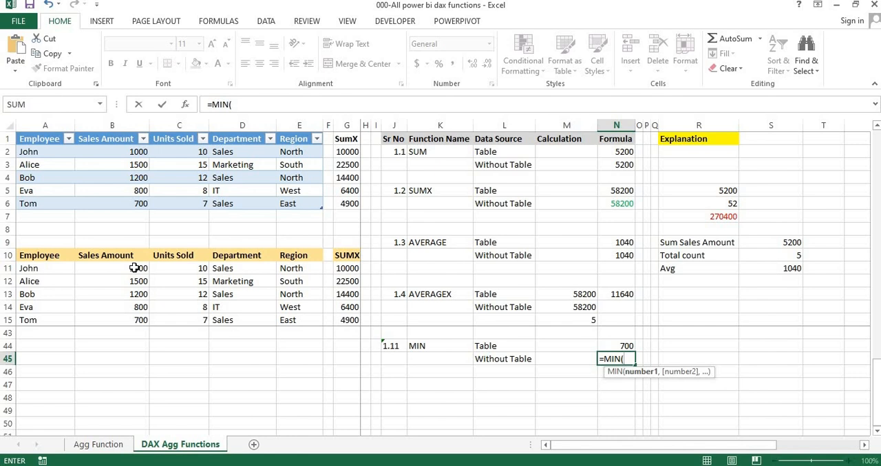
drag(133, 268, 131, 320)
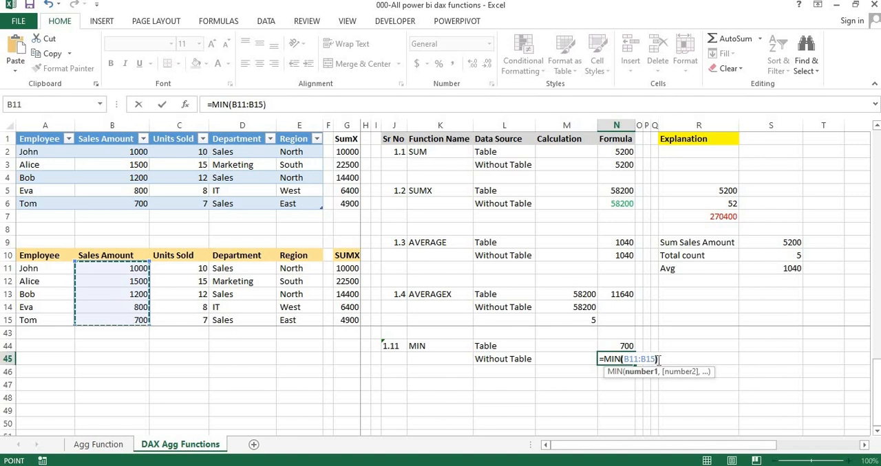
key(ctrl+Return)
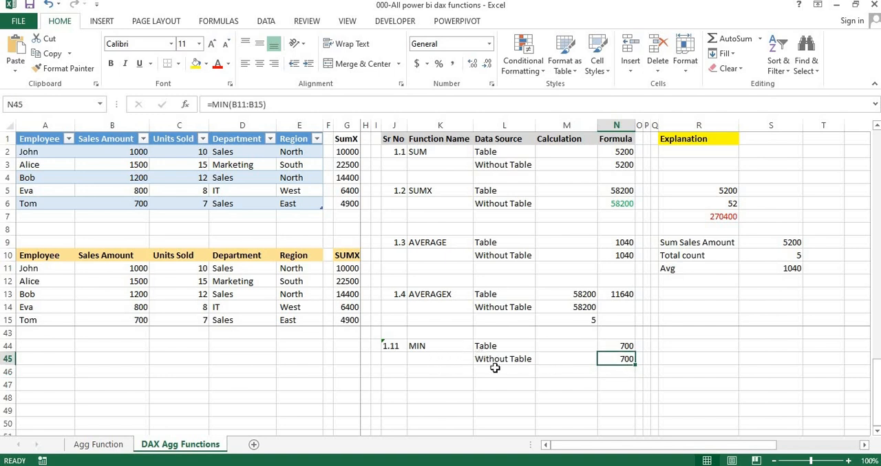
Step: Switch from the Excel workbook to the 1.11 Min page of the Power BI report
key(alt+Tab)
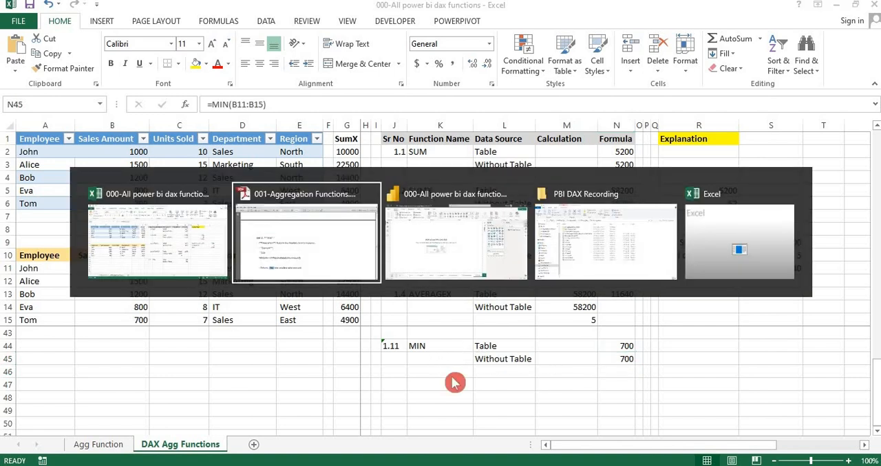
key(alt+Tab)
key(alt+Tab)
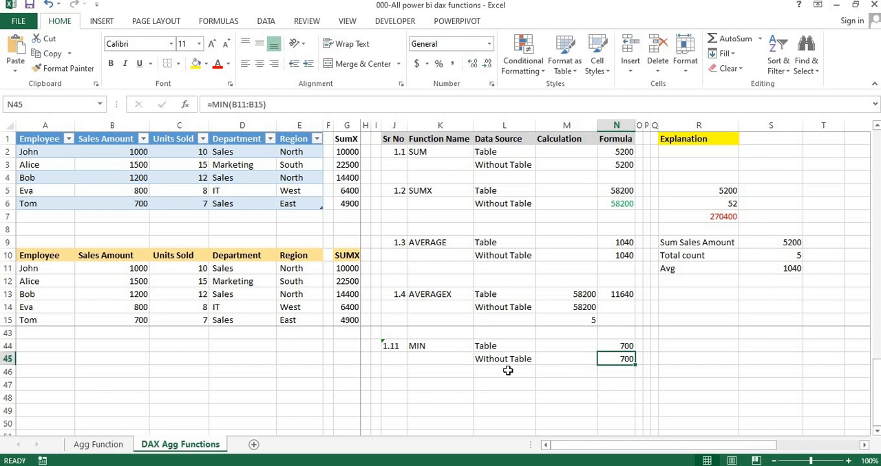
key(alt+Tab)
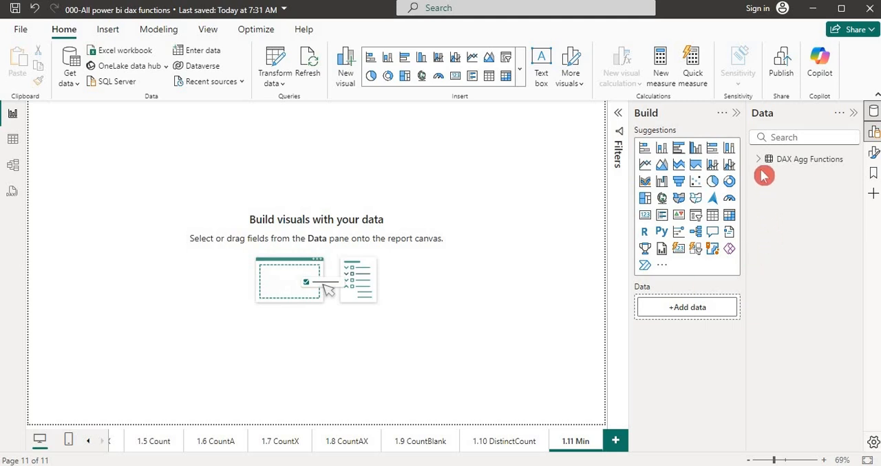
key(alt+Tab)
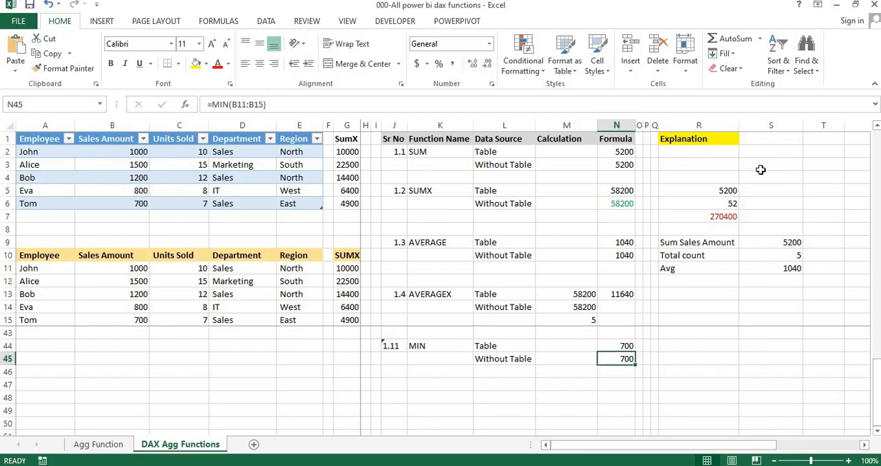
key(alt+Tab)
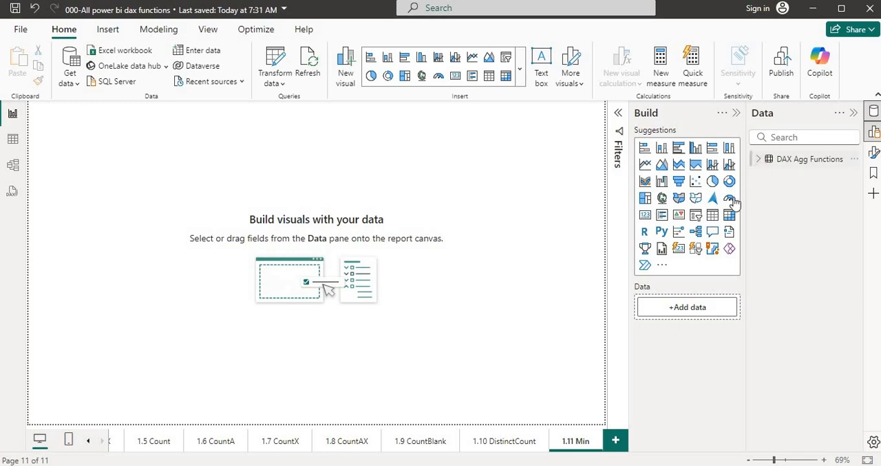
key(alt+Tab)
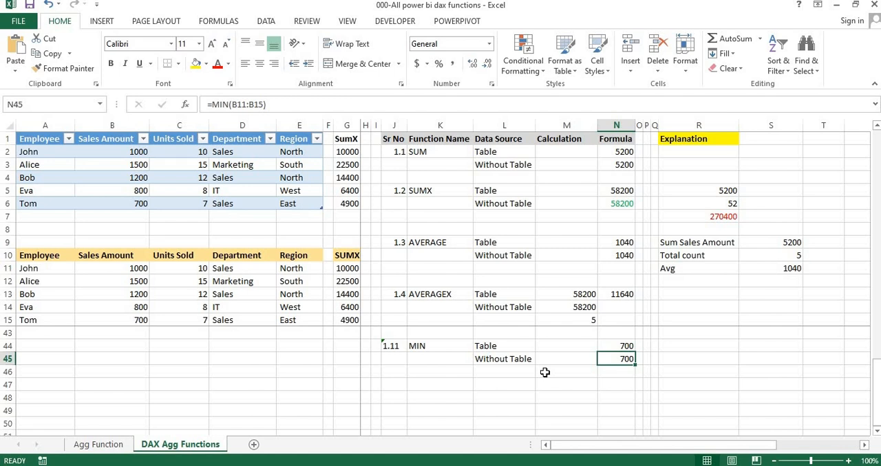
click(590, 383)
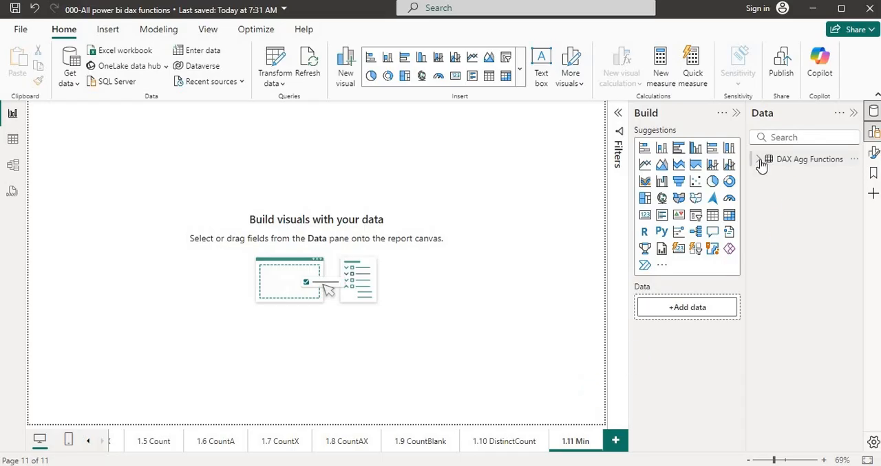
Step: Expand the DAX Agg Functions table's fields, review its rows in Table view, and return to the report page
click(759, 161)
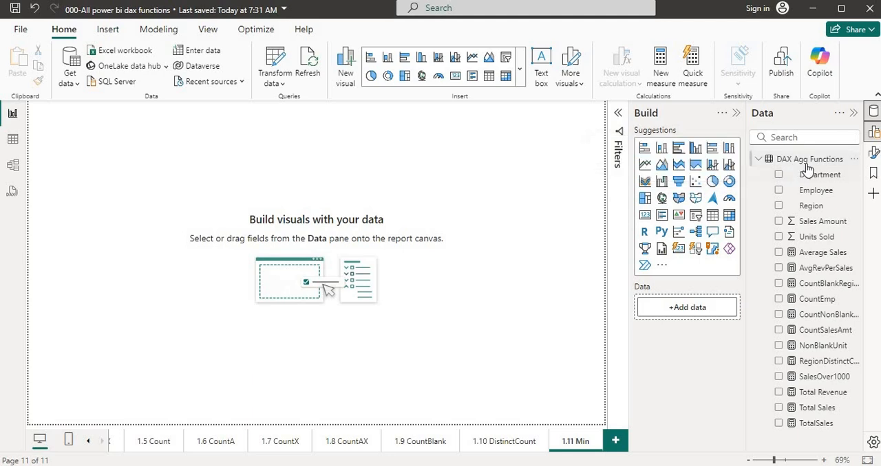
click(238, 218)
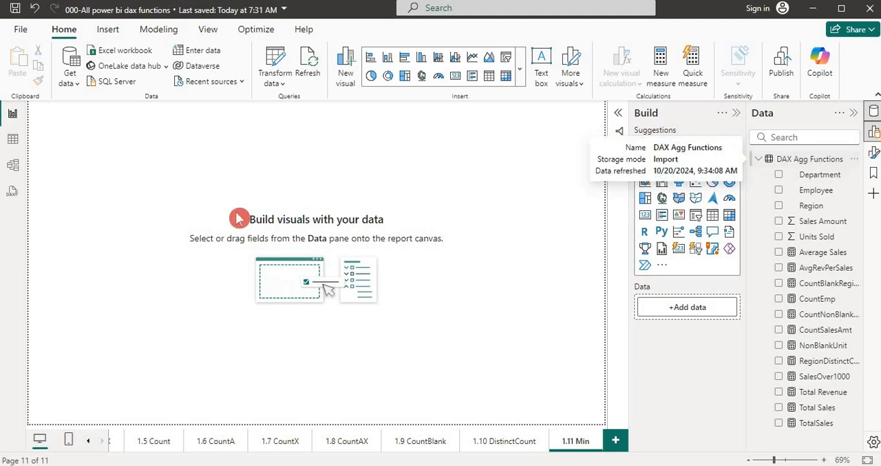
click(15, 146)
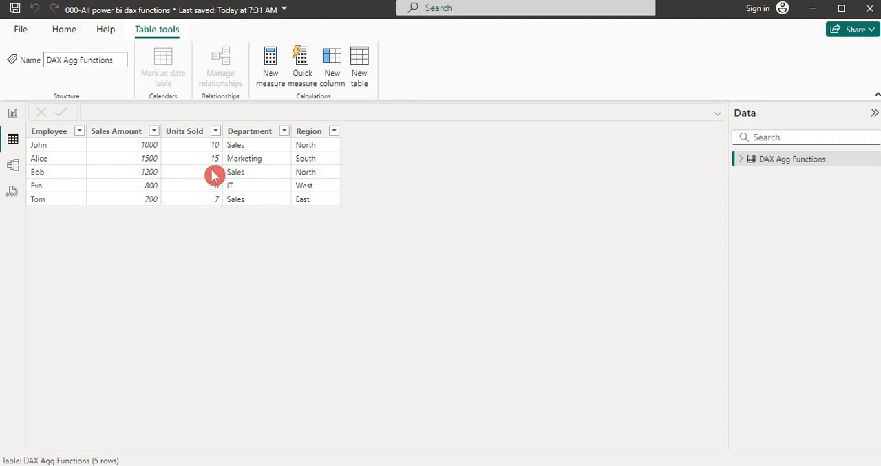
click(14, 115)
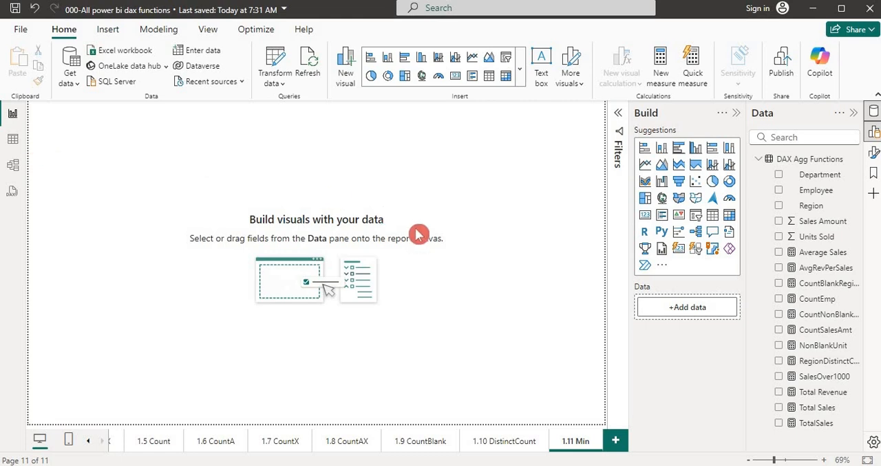
Step: Start a new measure in the DAX Agg Functions table
click(805, 161)
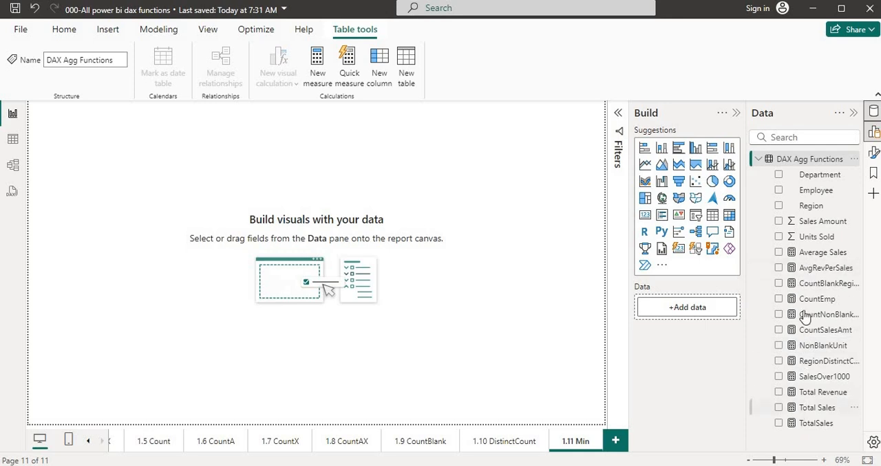
click(805, 152)
right_click(801, 161)
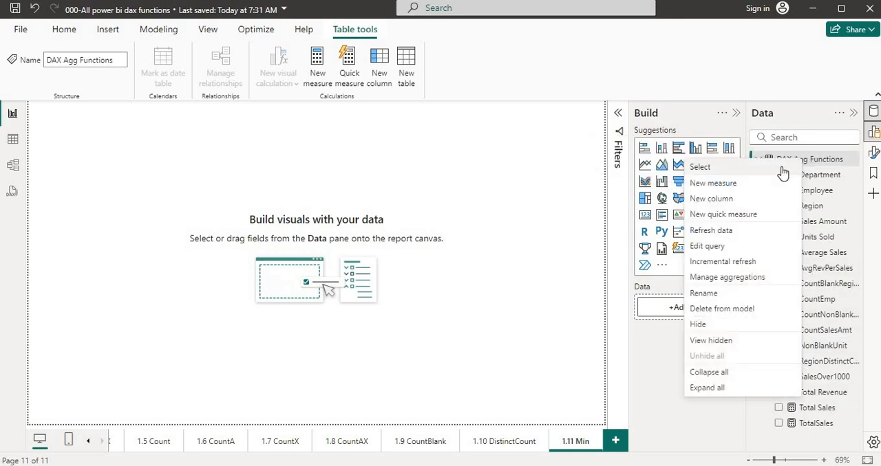
click(752, 185)
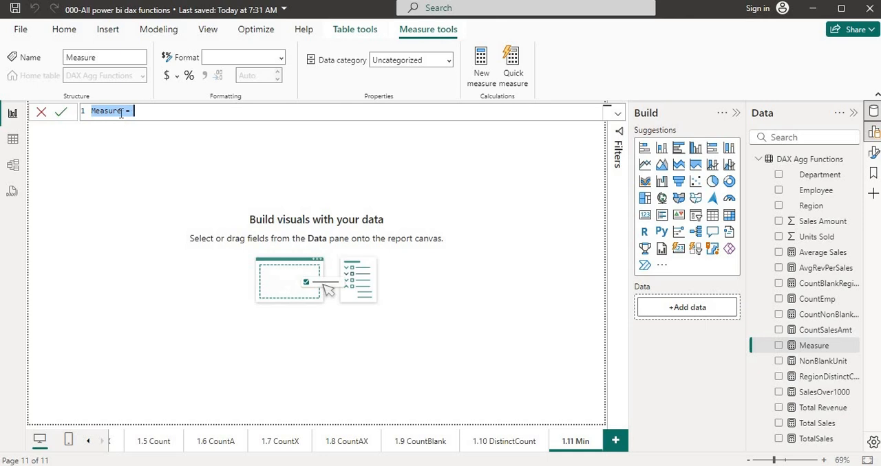
Step: Check the MIN example formula in the Aggregation Functions PDF notes, and return to the Power BI report
key(alt+Tab)
key(alt+Tab)
key(alt+Tab)
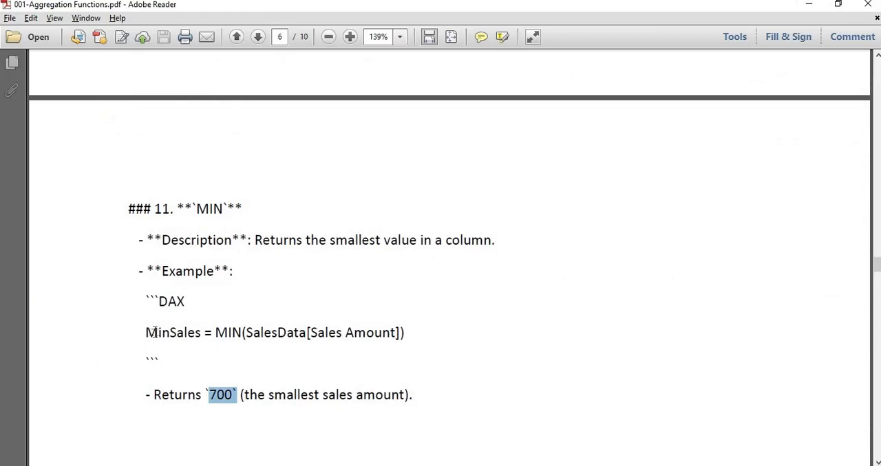
key(alt+Tab)
key(alt+Tab)
key(alt+Tab)
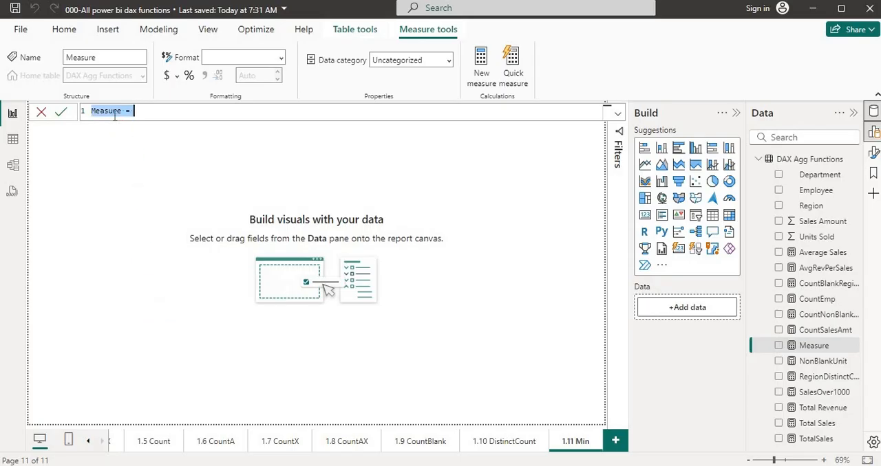
Step: Define the measure as MinSales = MIN('DAX Agg Functions'[ Sales Amount ]) and commit it
text(MinSales=)
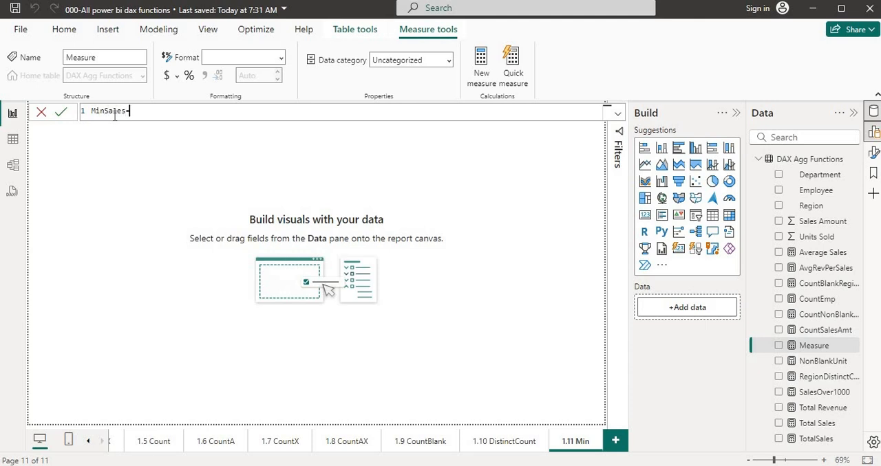
text(min)
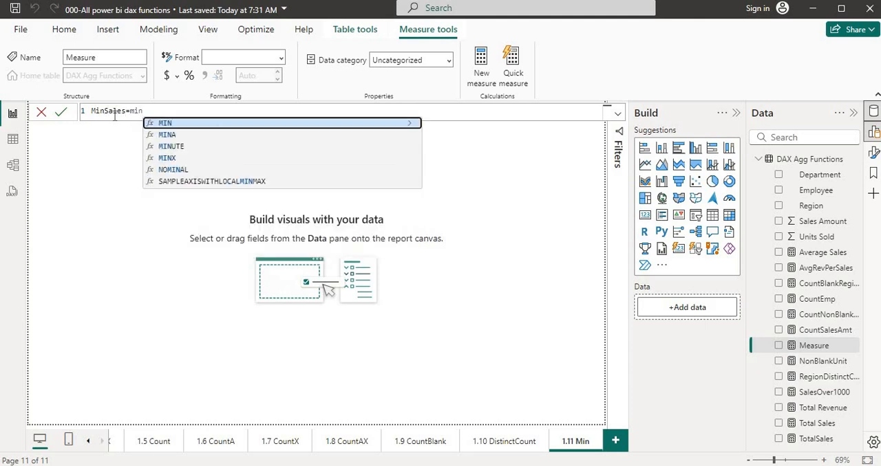
key(Tab)
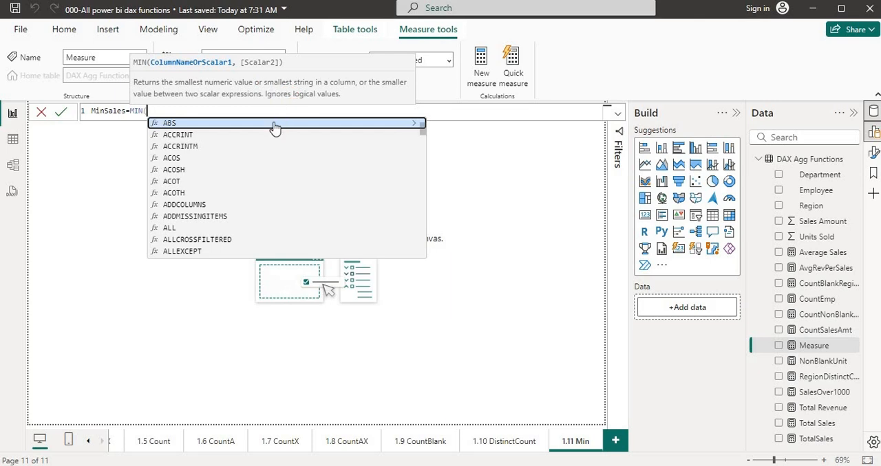
text(a)
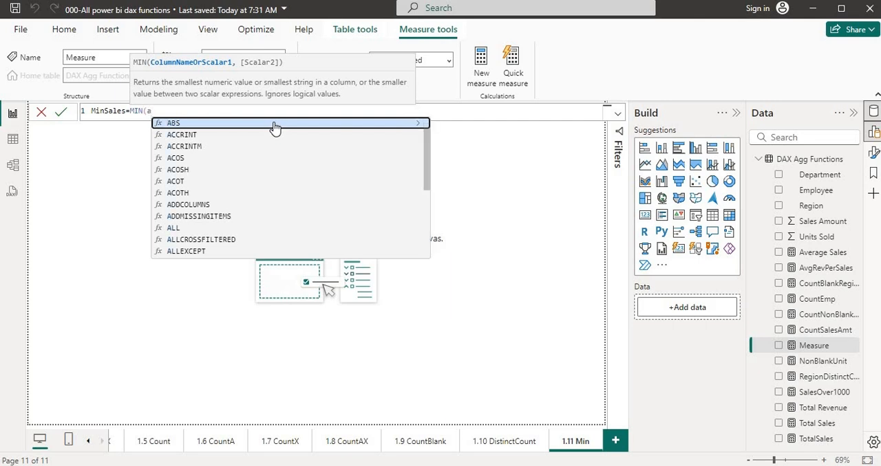
key(BackSpace)
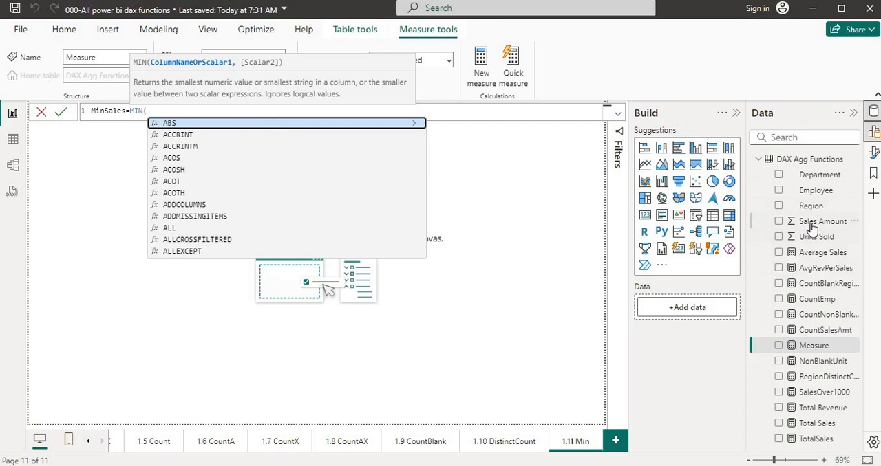
click(563, 192)
text(sales)
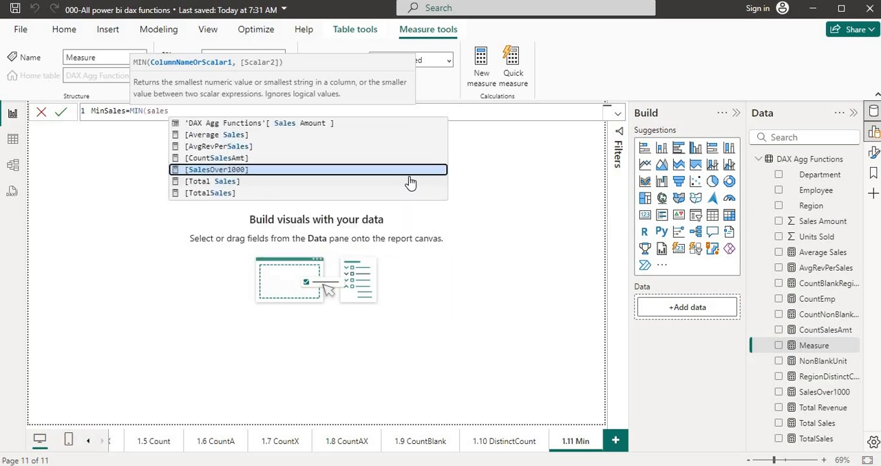
click(252, 126)
key(Return)
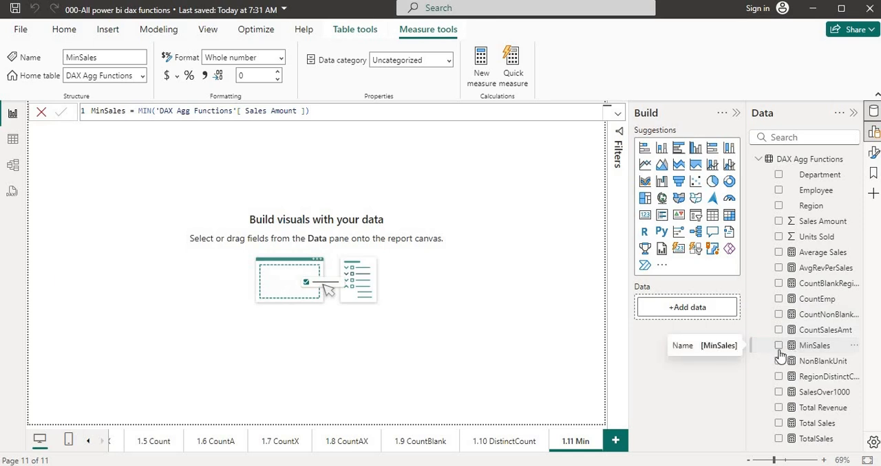
Step: Add a card visual to the 1.11 Min page showing the MinSales measure
click(520, 349)
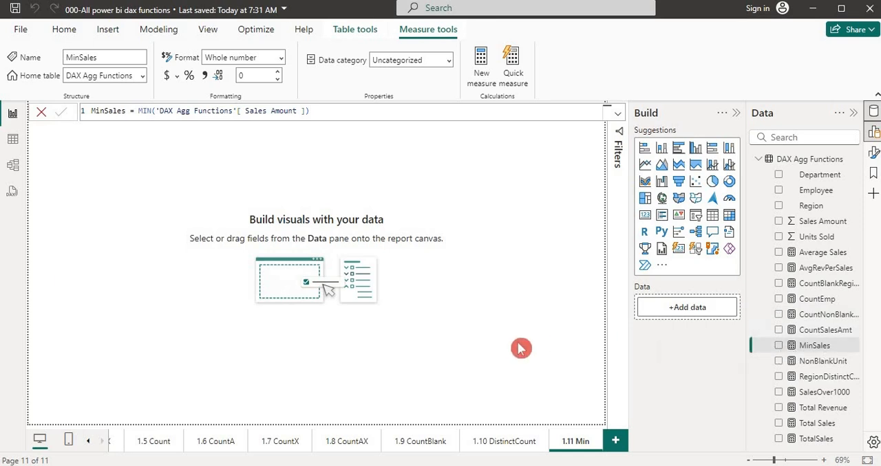
click(812, 350)
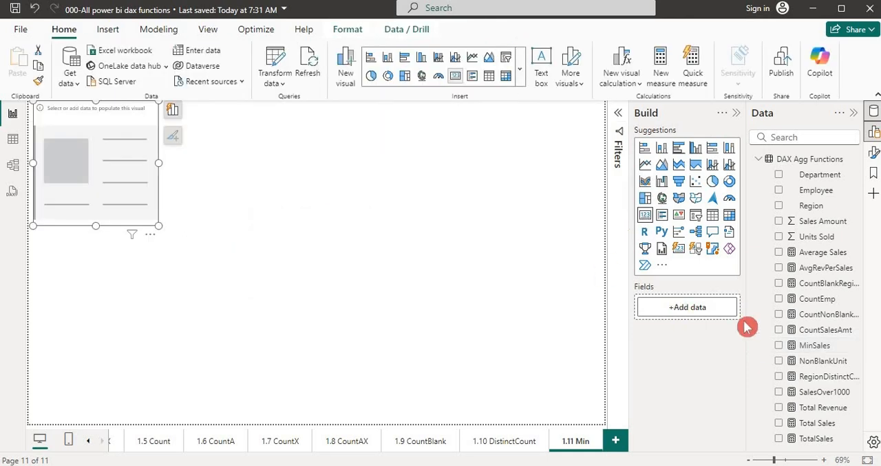
click(780, 347)
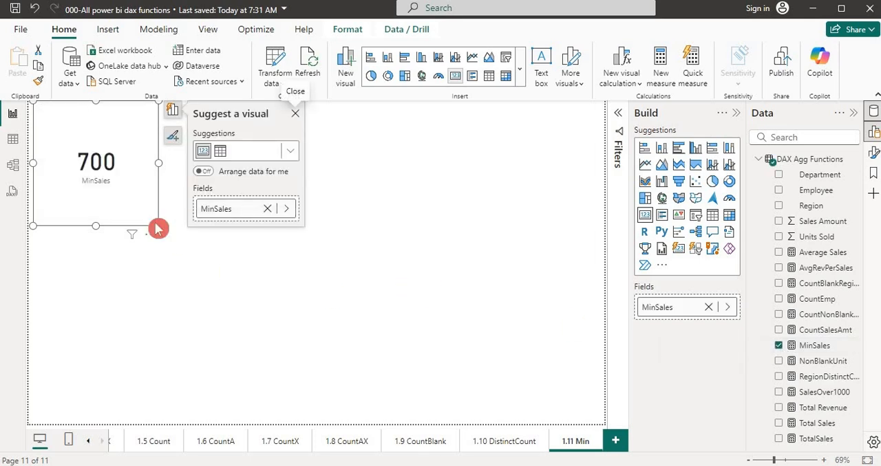
click(132, 269)
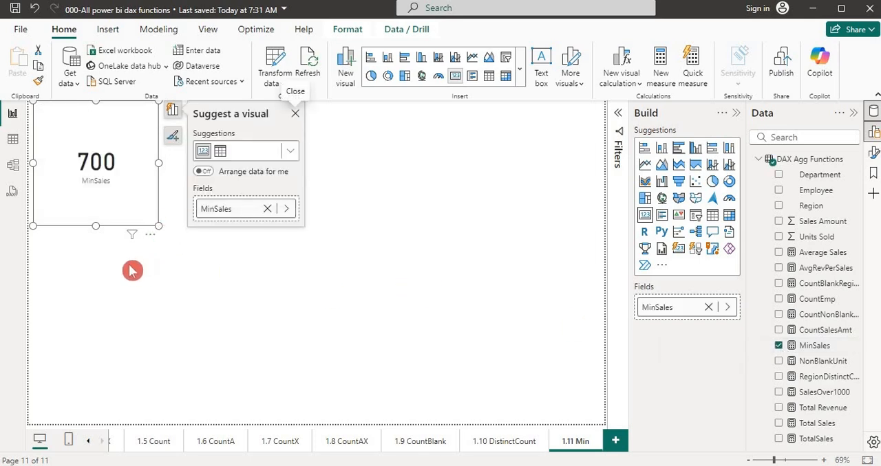
Step: Duplicate the MinSales card, place the copy beside the original, and convert the copy to a stacked column chart
click(138, 222)
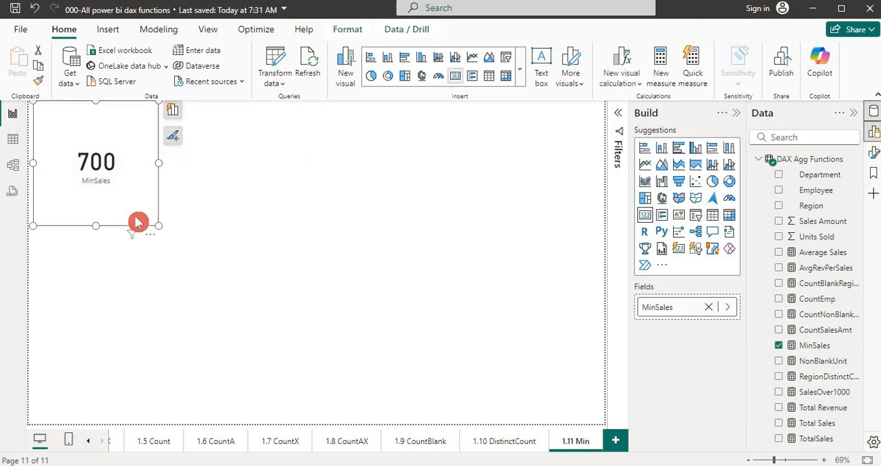
key(ctrl+c)
key(ctrl+v)
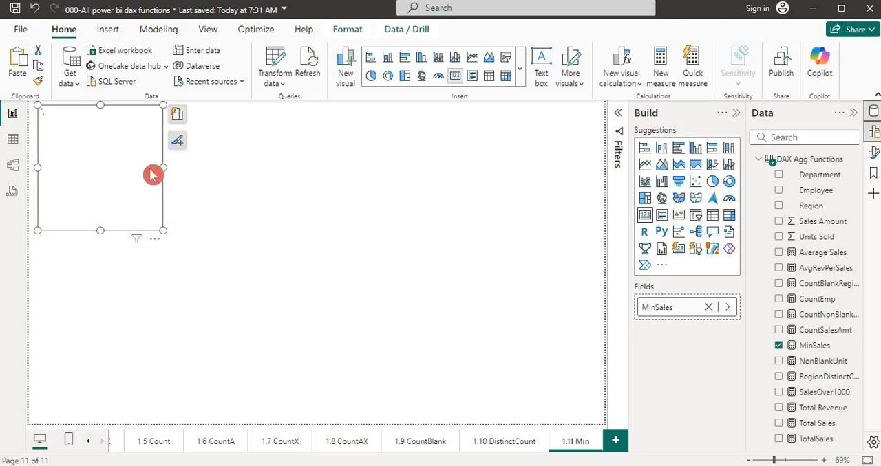
drag(145, 120, 285, 120)
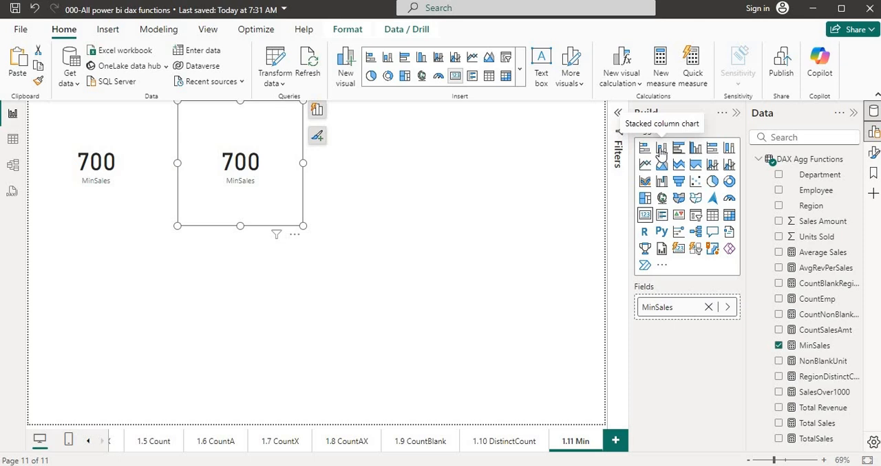
click(660, 151)
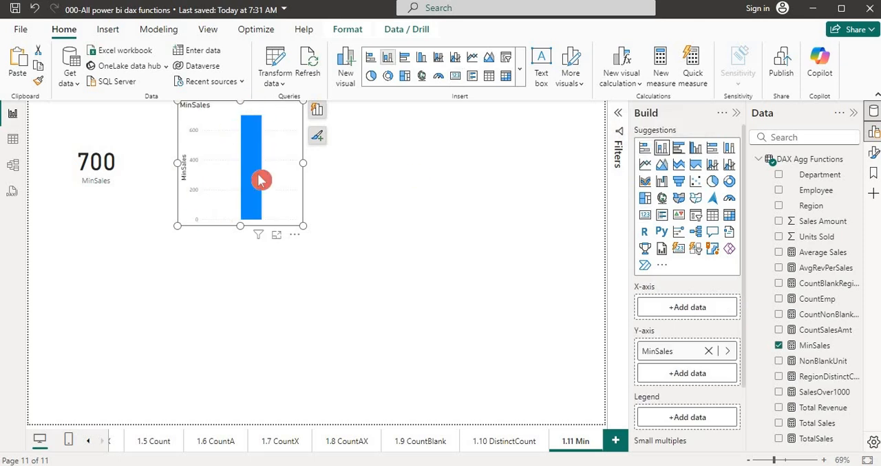